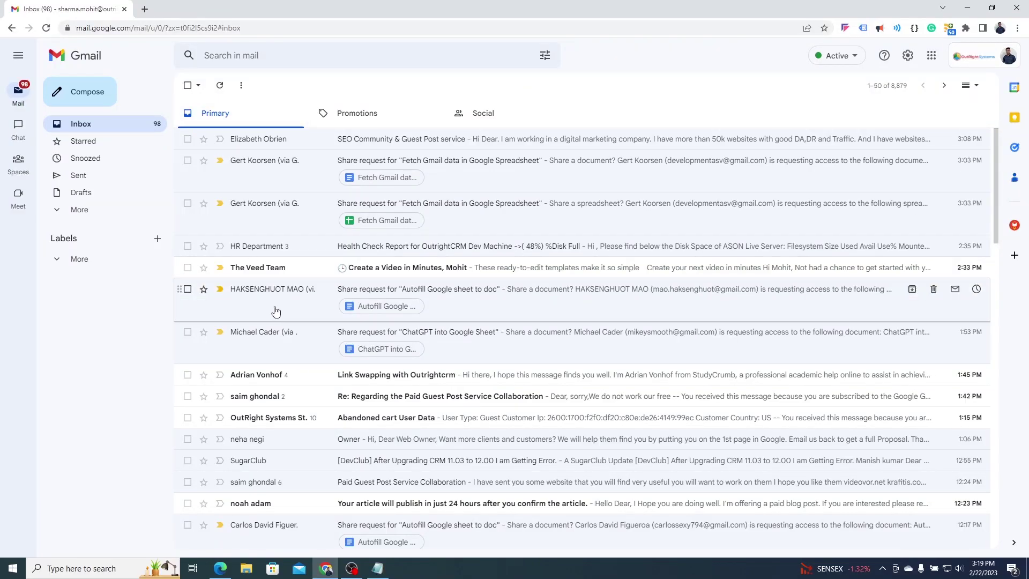
- Copy the share request's subject and search the mail for 'Autofill Google sheet to doc'
click(276, 311)
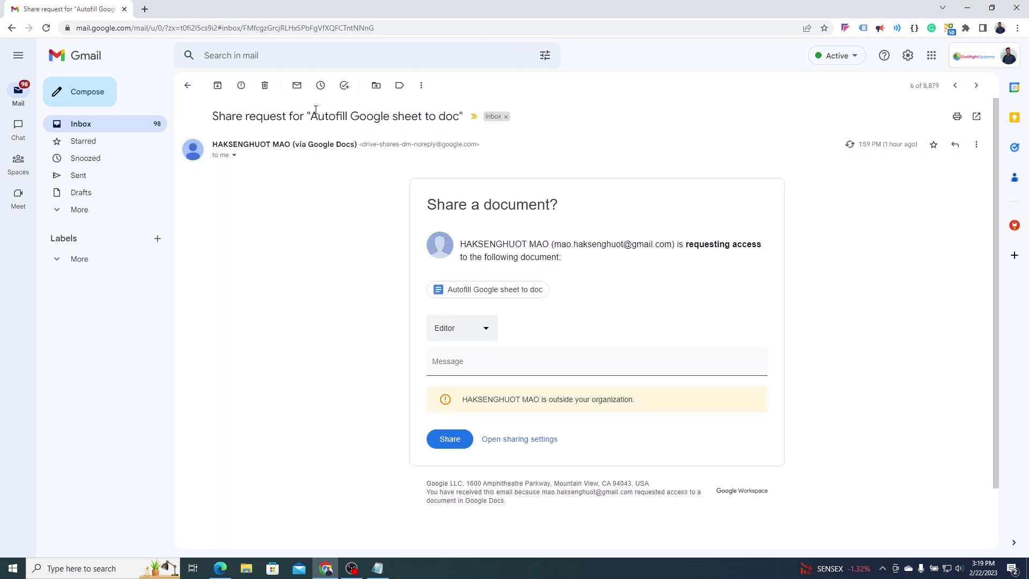
drag(312, 116, 457, 109)
key(ctrl+c)
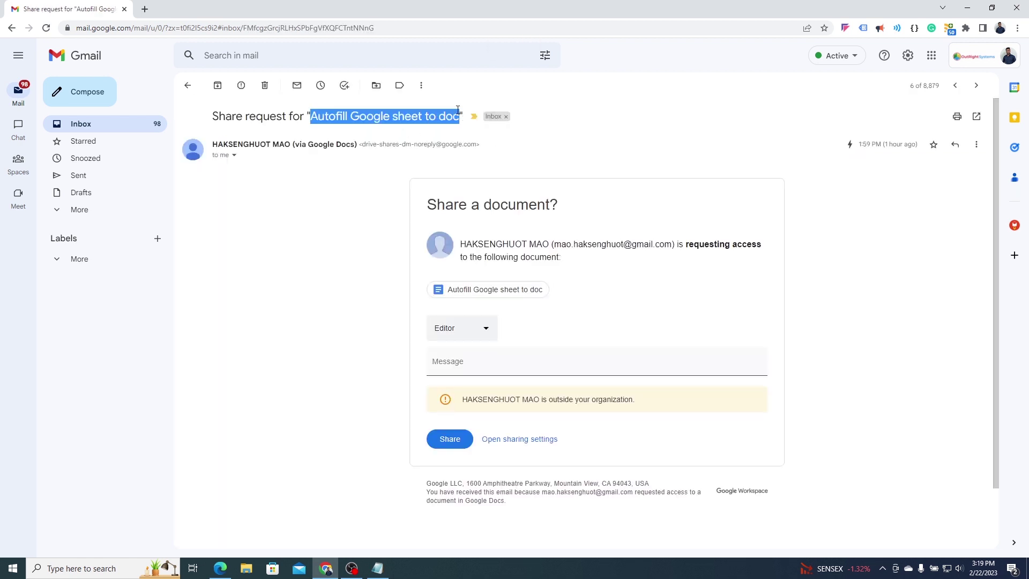
click(115, 132)
click(289, 58)
key(ctrl+v)
key(Return)
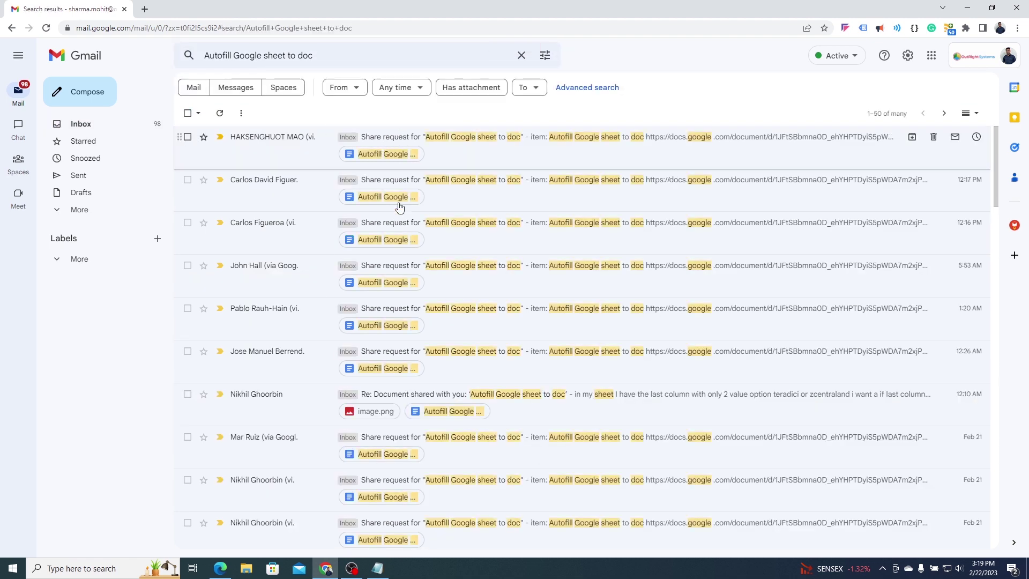
scroll(386, 439, down, 15)
scroll(419, 445, up, 12)
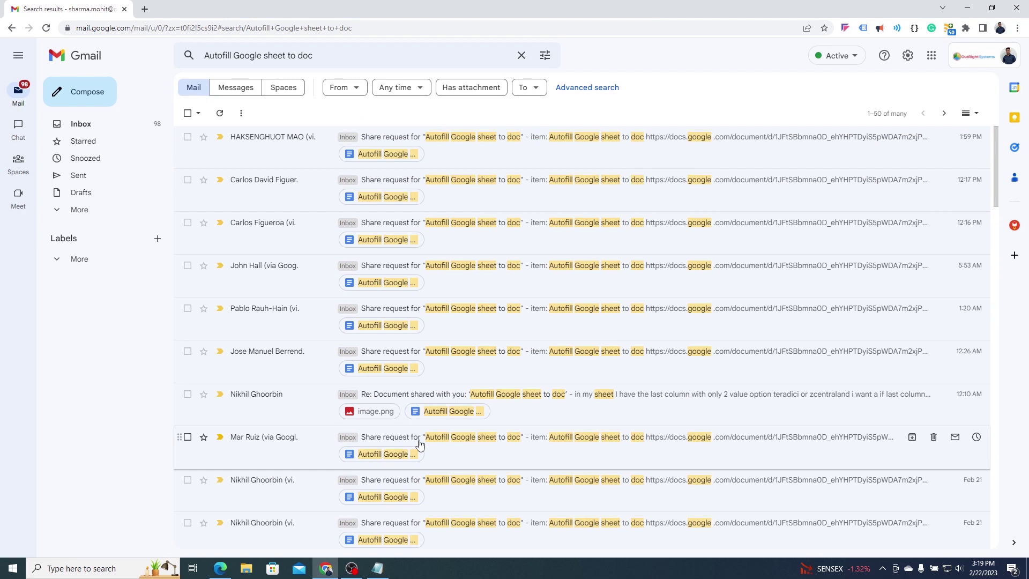
- Create a filter from the search that skips the Inbox and applies a new 'Autofill Google sheet to doc' label
click(576, 90)
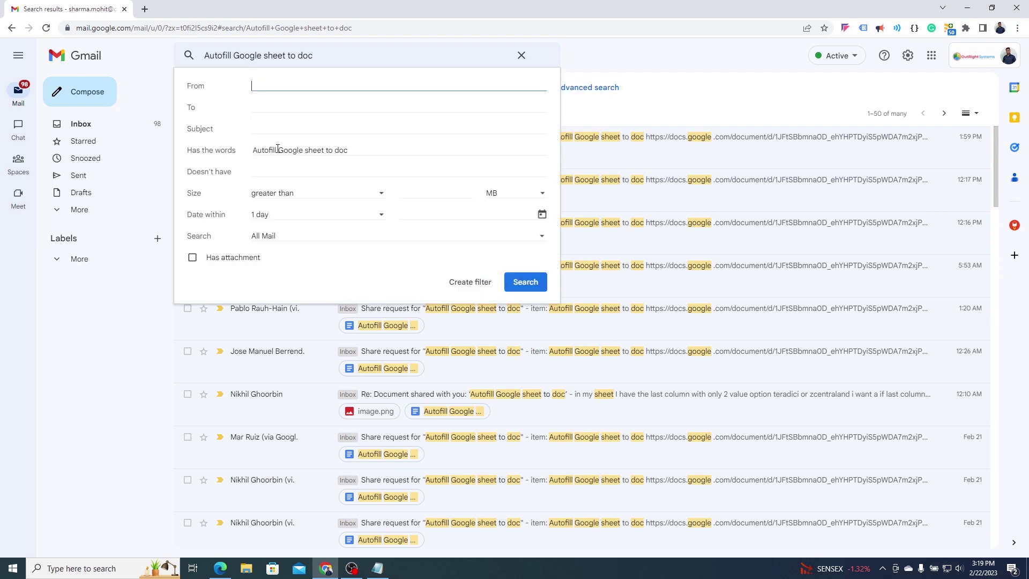
click(460, 286)
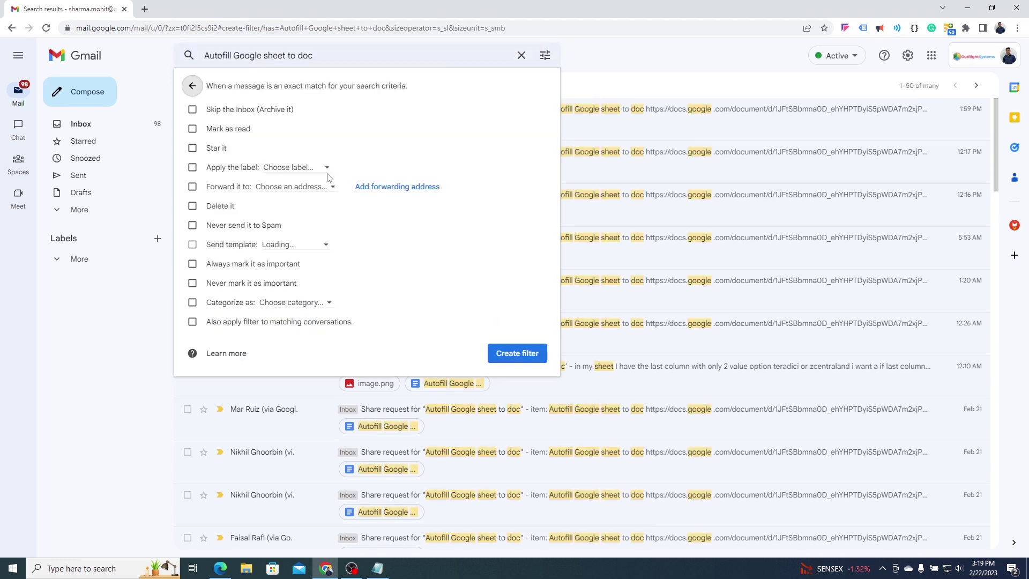
click(192, 110)
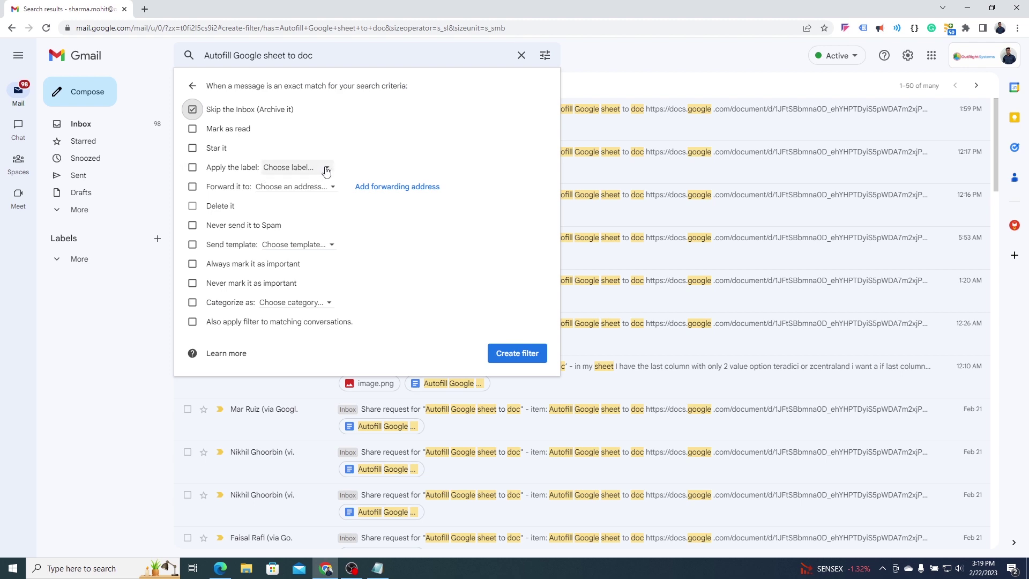
click(193, 168)
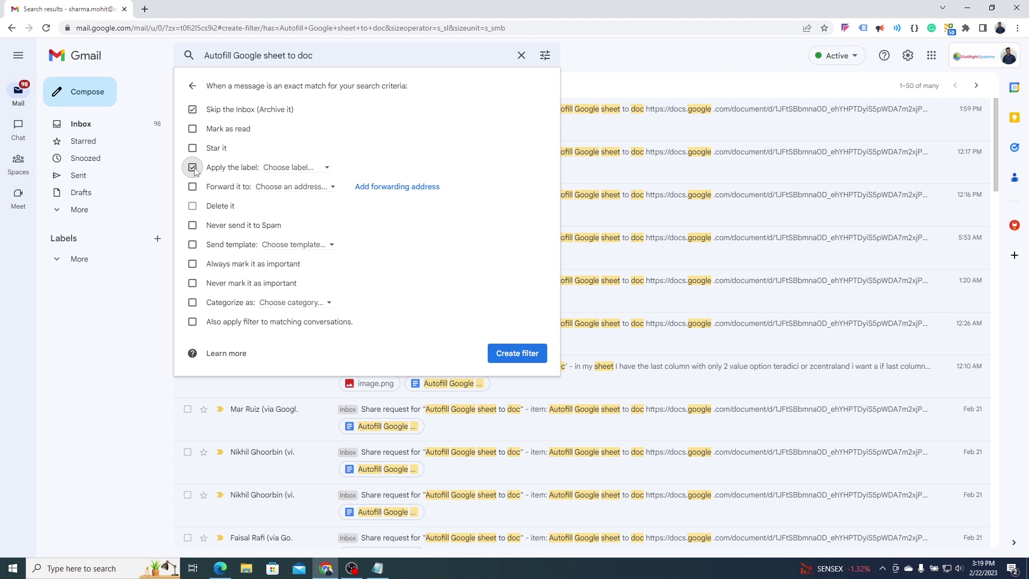
click(326, 167)
click(316, 195)
key(ctrl+v)
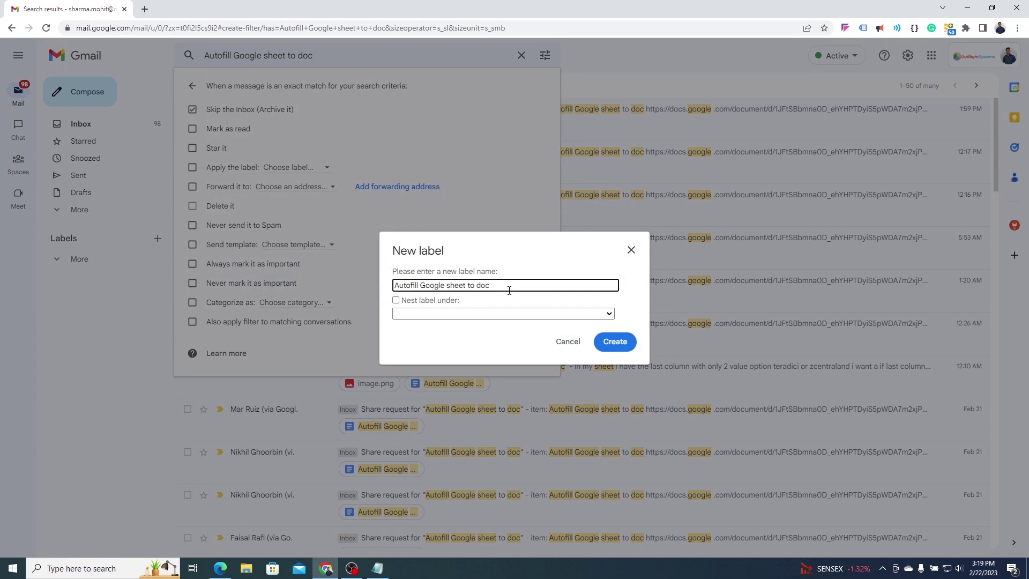
click(614, 342)
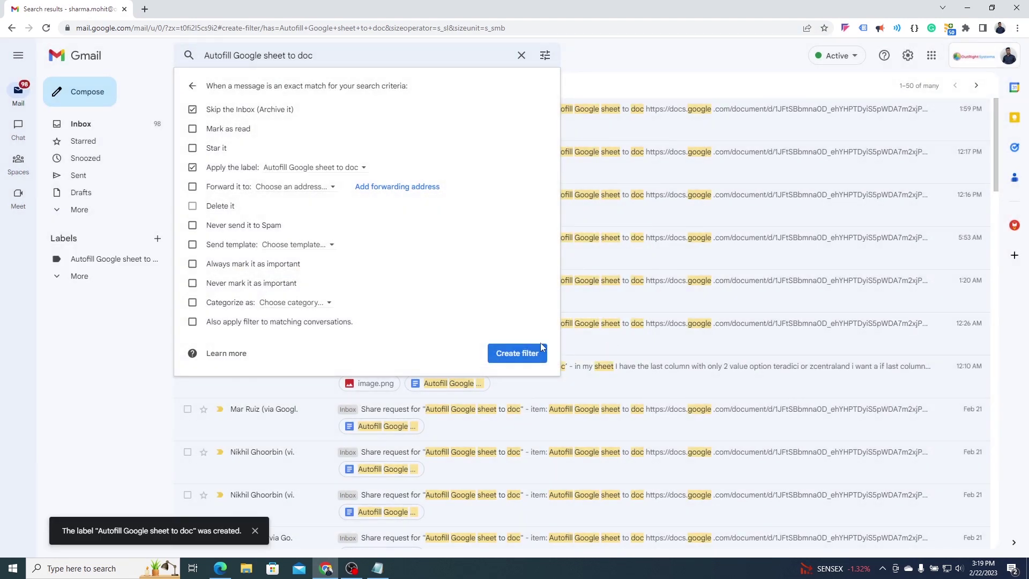
click(529, 353)
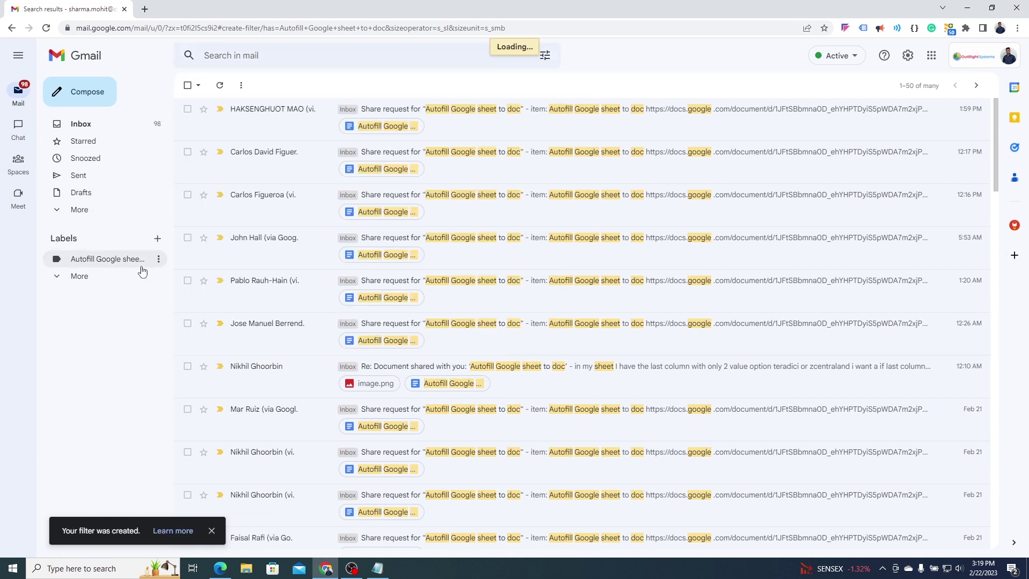
- From the second account, send the first account a message with subject 'Autofill Google sheet to doc' and body 'Testing Labels'
click(90, 126)
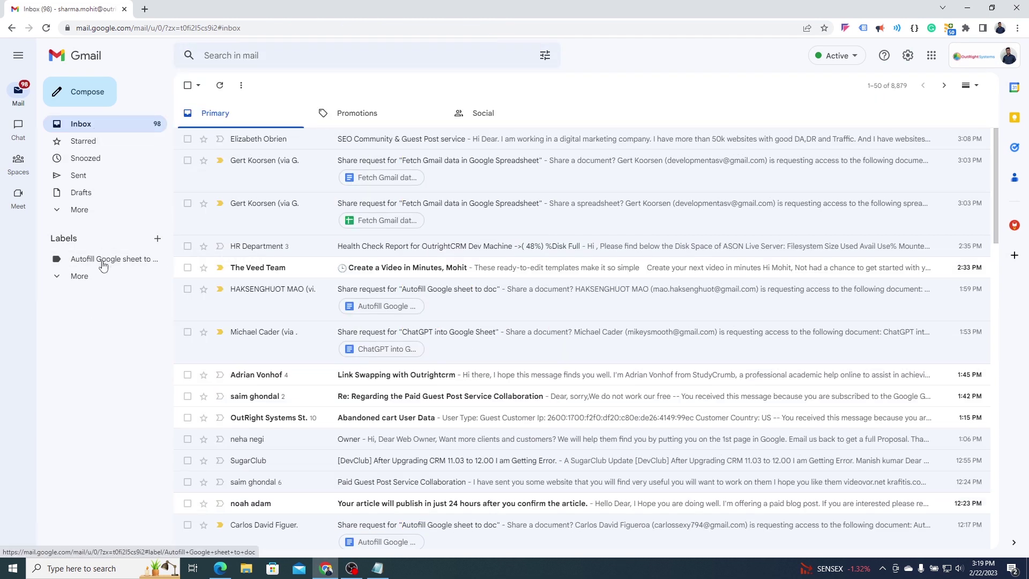
click(103, 263)
click(97, 127)
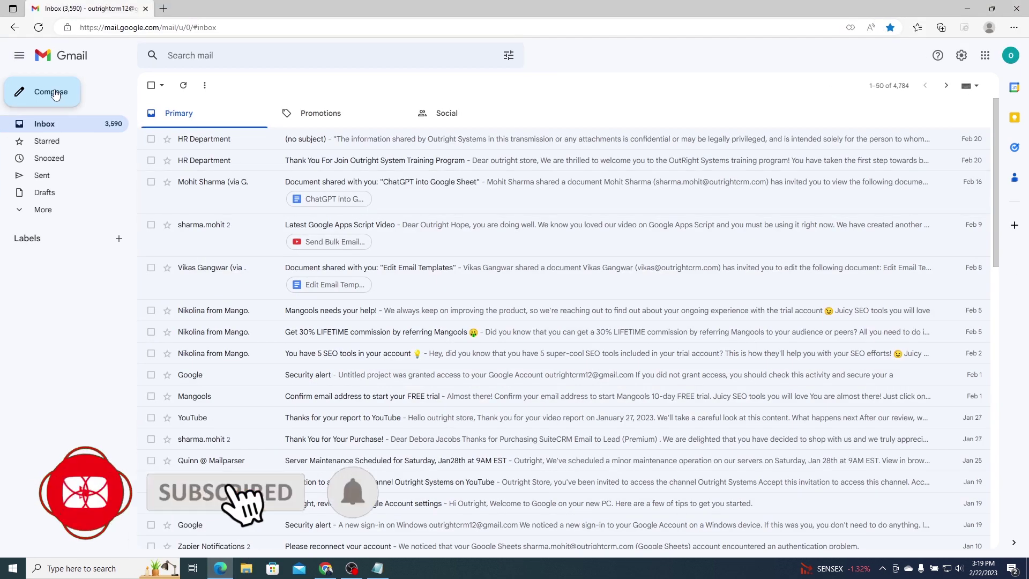
click(51, 92)
click(730, 283)
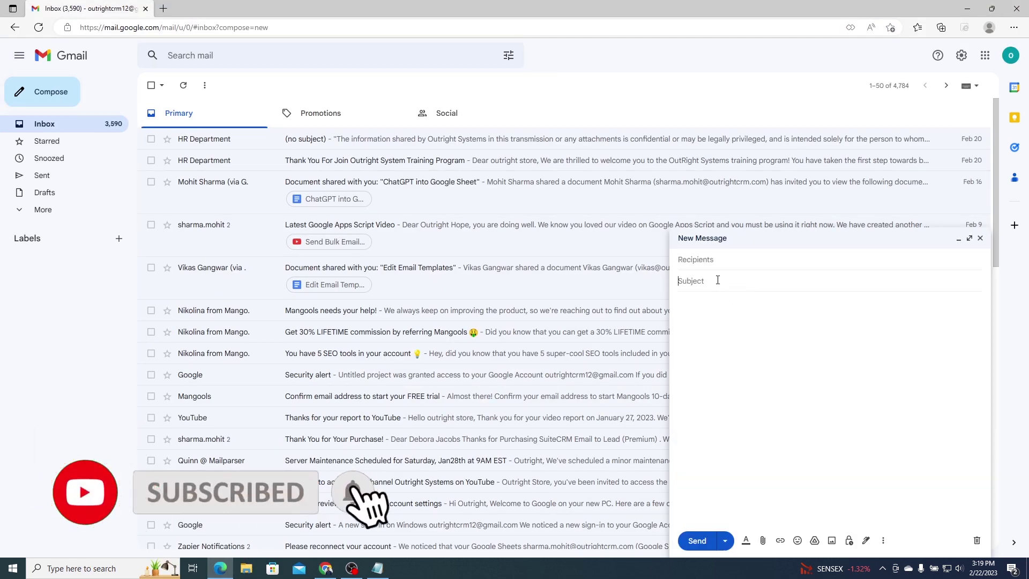
key(ctrl+v)
click(712, 259)
text(moh)
key(Return)
click(732, 327)
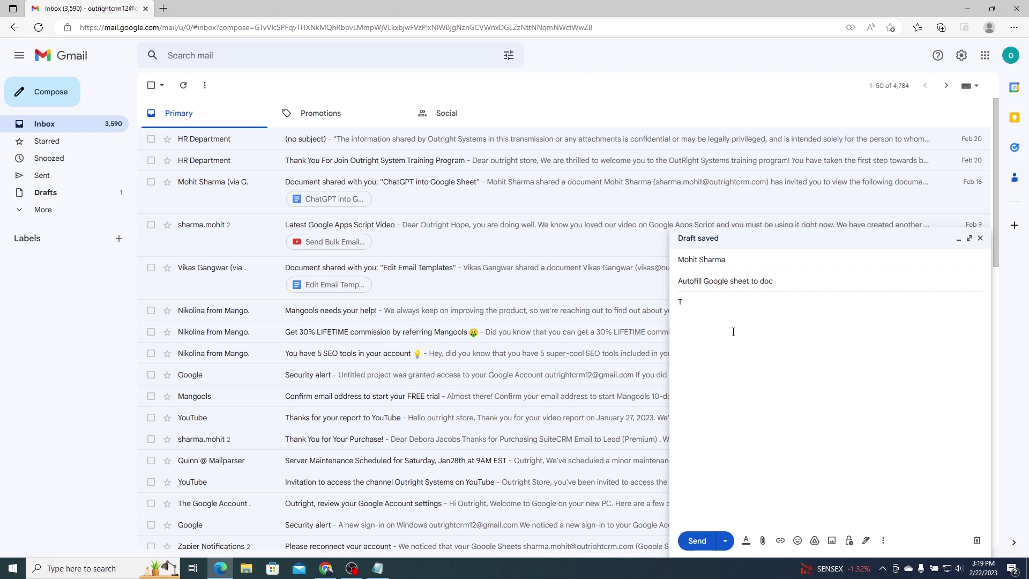
text(Testing )
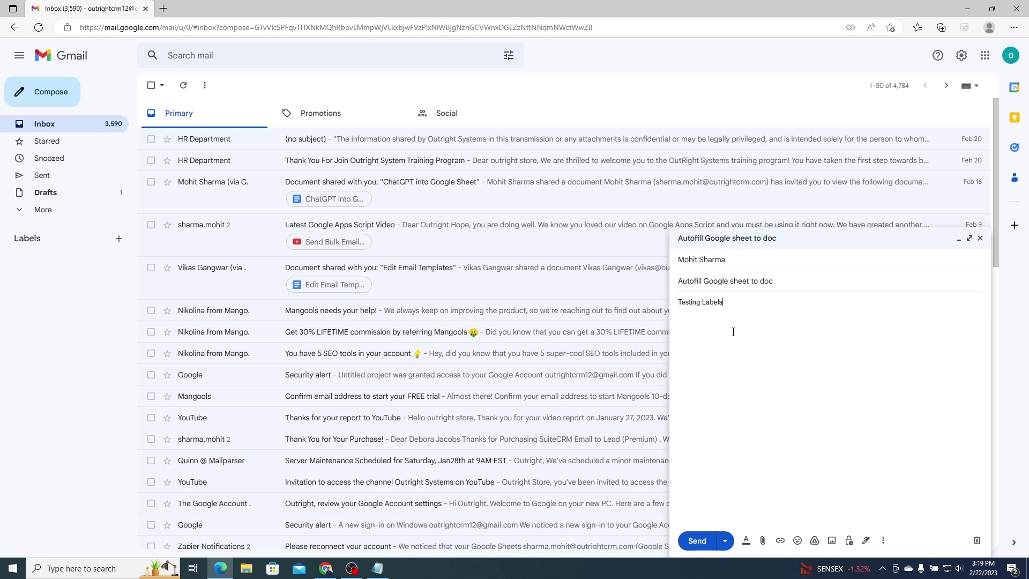
text(Labels)
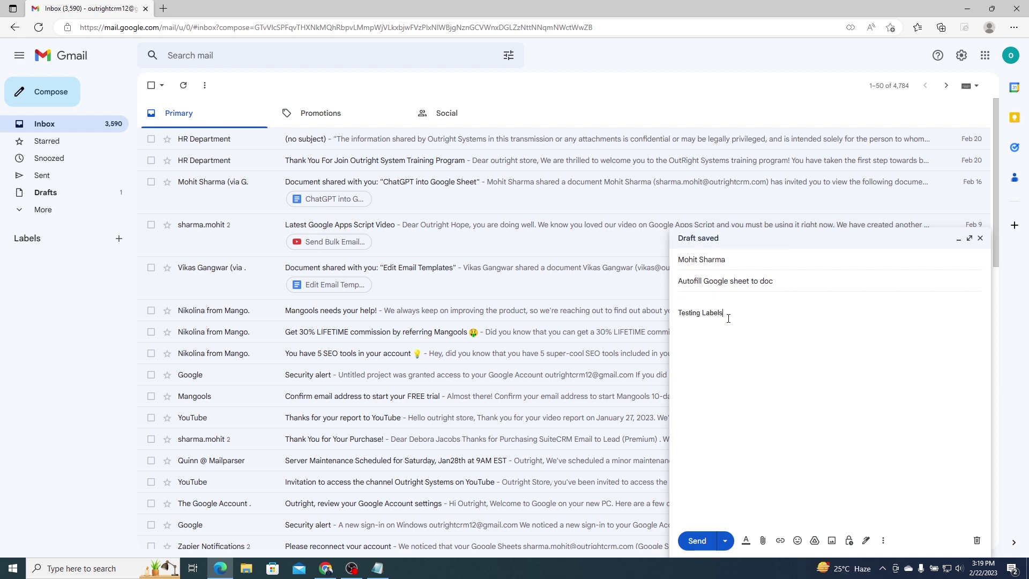
click(696, 540)
- Refresh the first account and confirm the test message sits under the new label
click(326, 568)
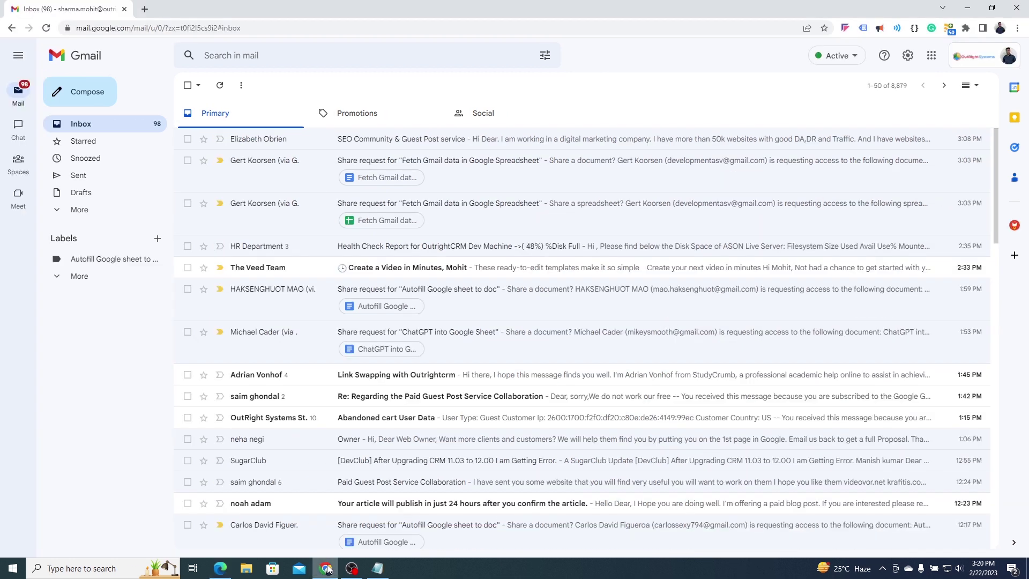
click(219, 87)
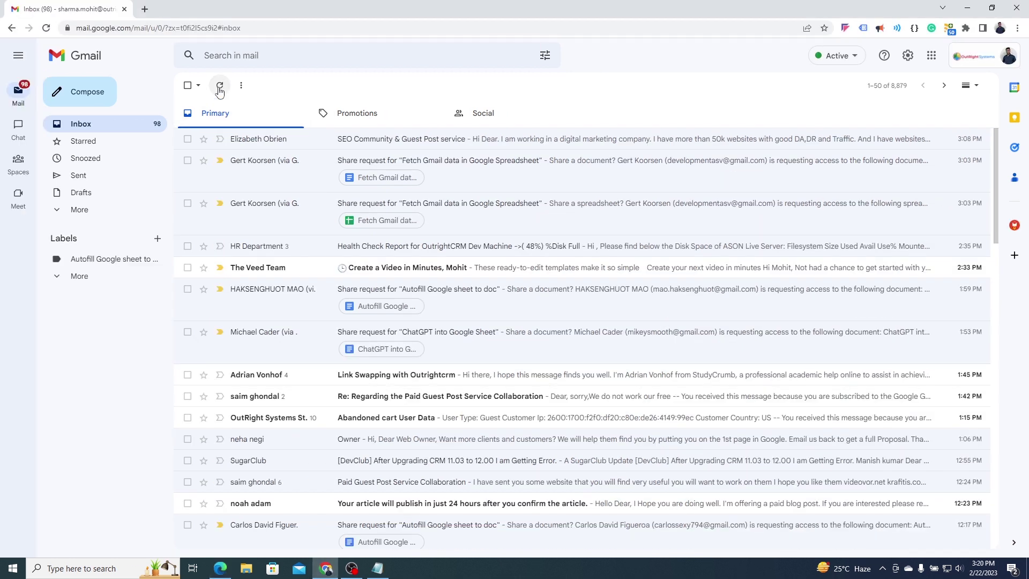
click(98, 260)
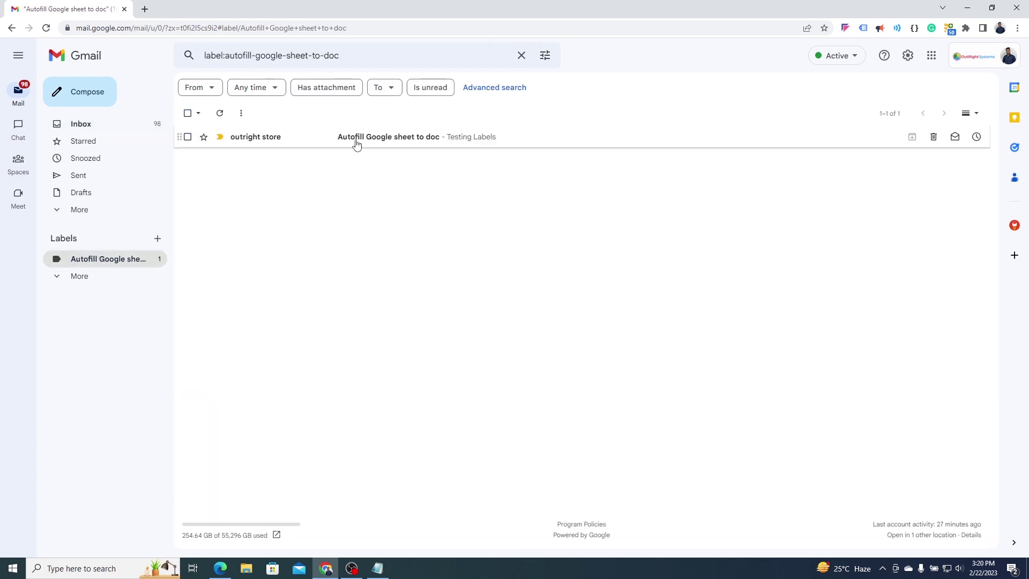
click(81, 124)
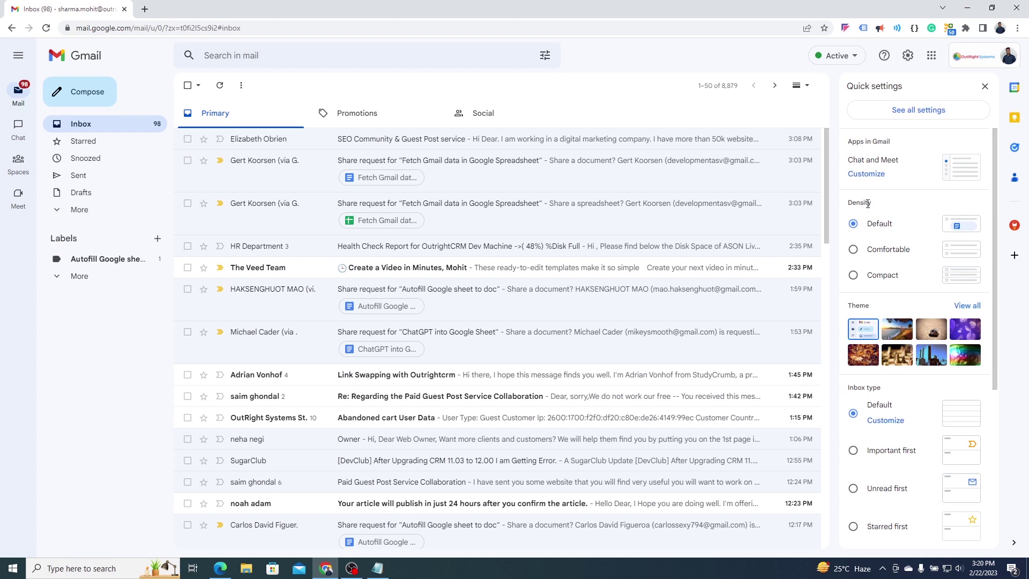
- Switch list density to Comfortable, then Compact, then back to Default
click(853, 250)
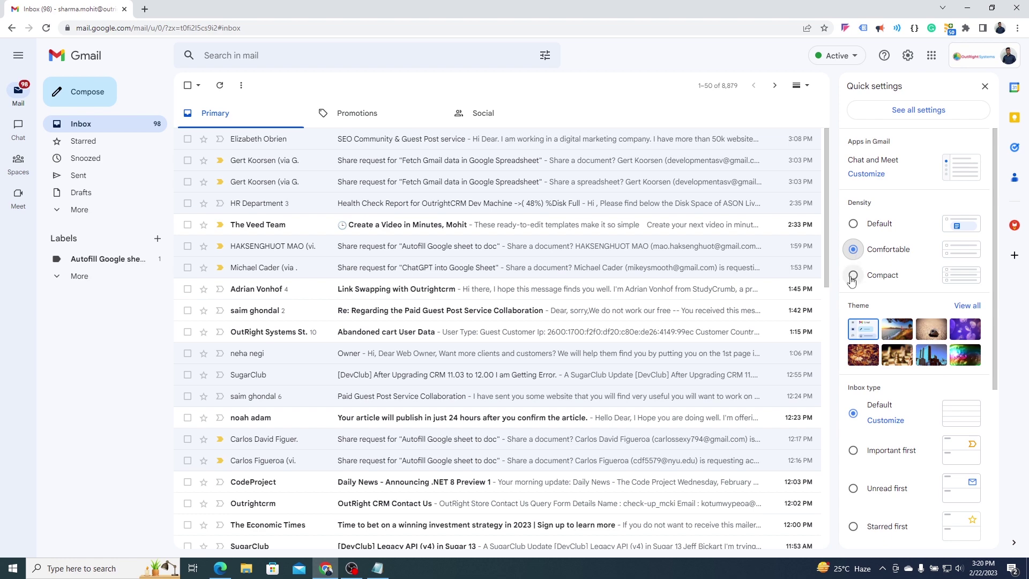
click(851, 278)
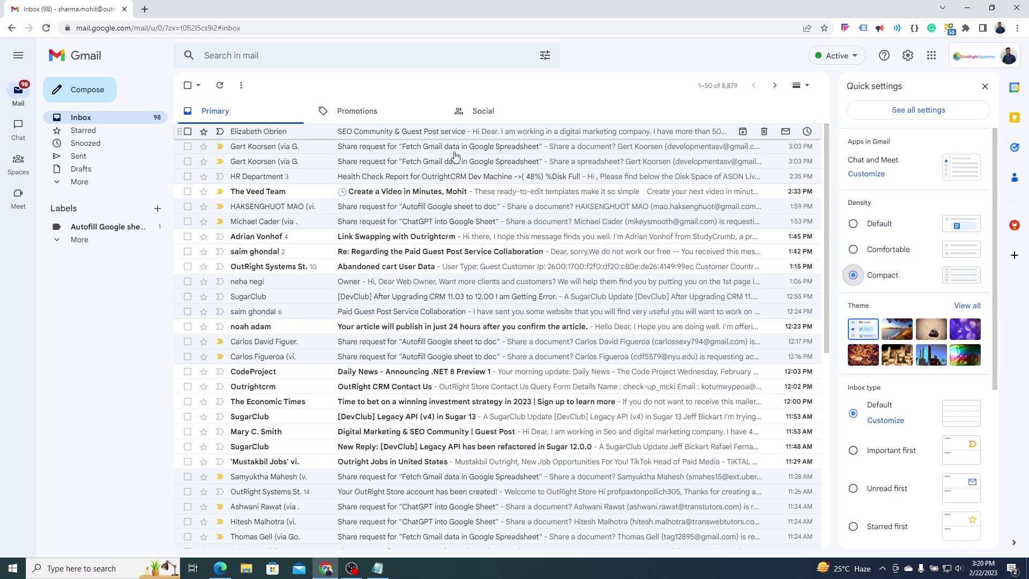
click(853, 224)
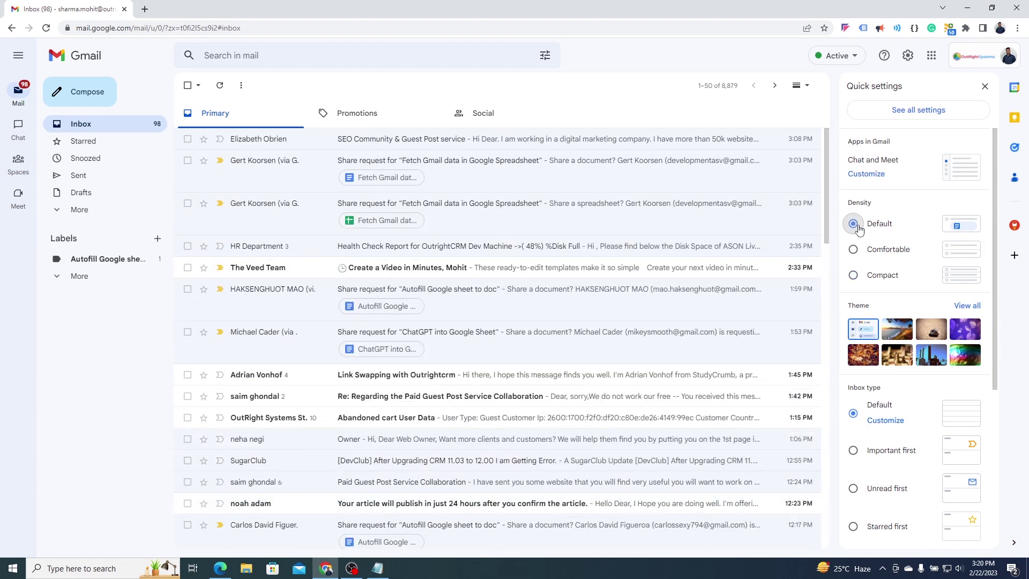
double_click(863, 306)
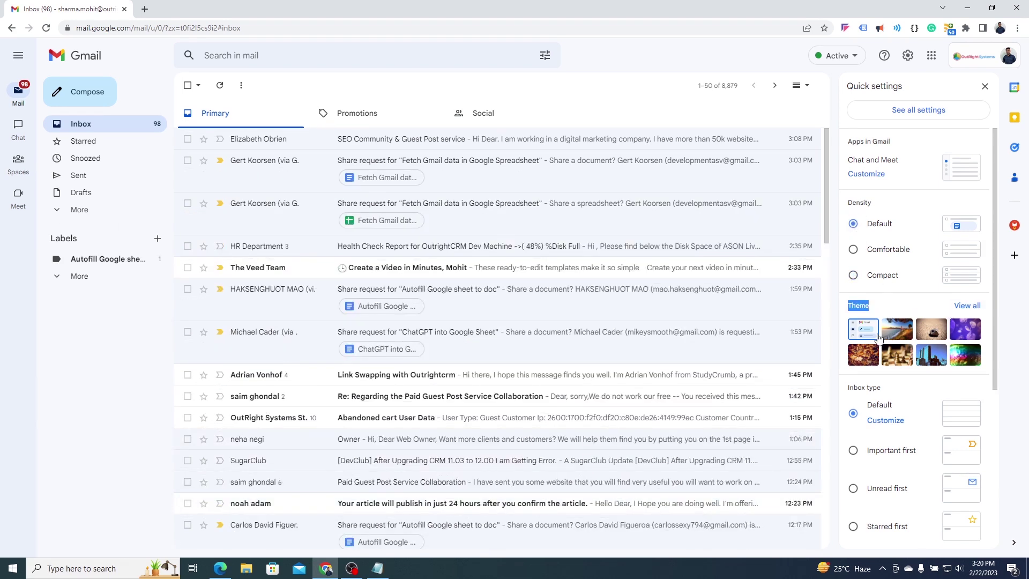
click(894, 358)
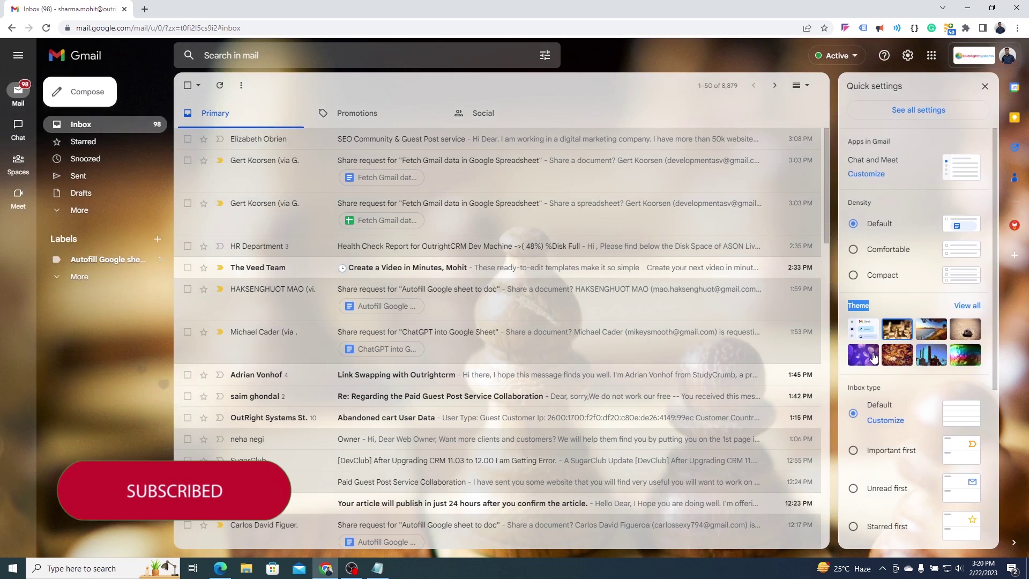
click(863, 355)
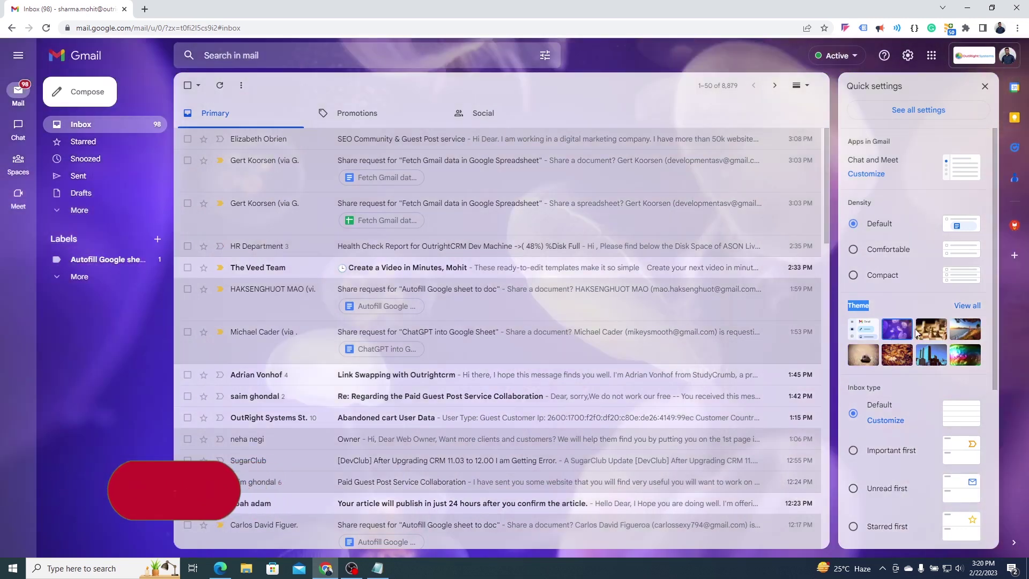
click(943, 333)
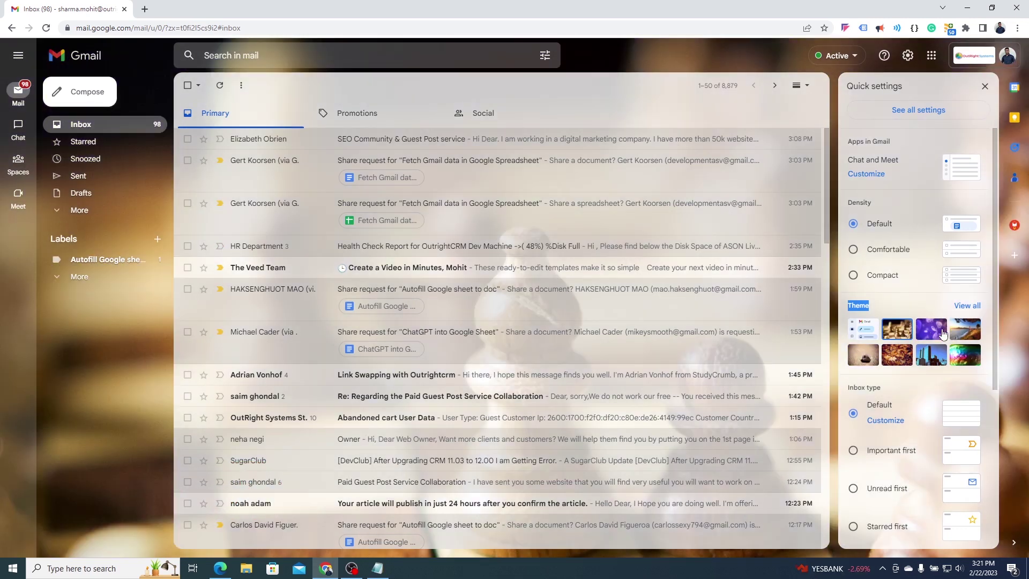
click(869, 335)
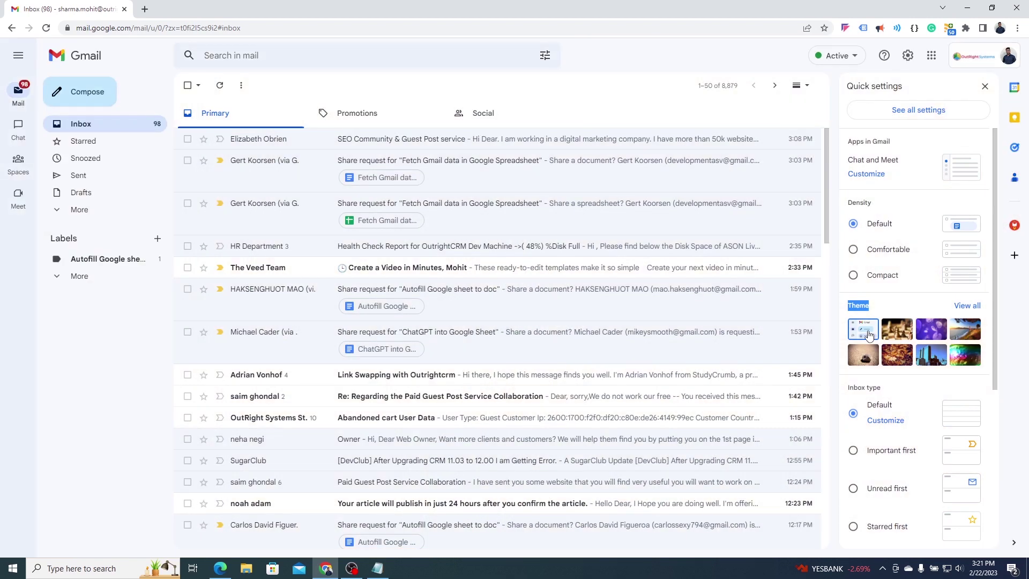
- Switch the inbox type to Important first, then to Unread first
triple_click(880, 389)
scroll(904, 399, down, 2)
click(903, 298)
click(855, 345)
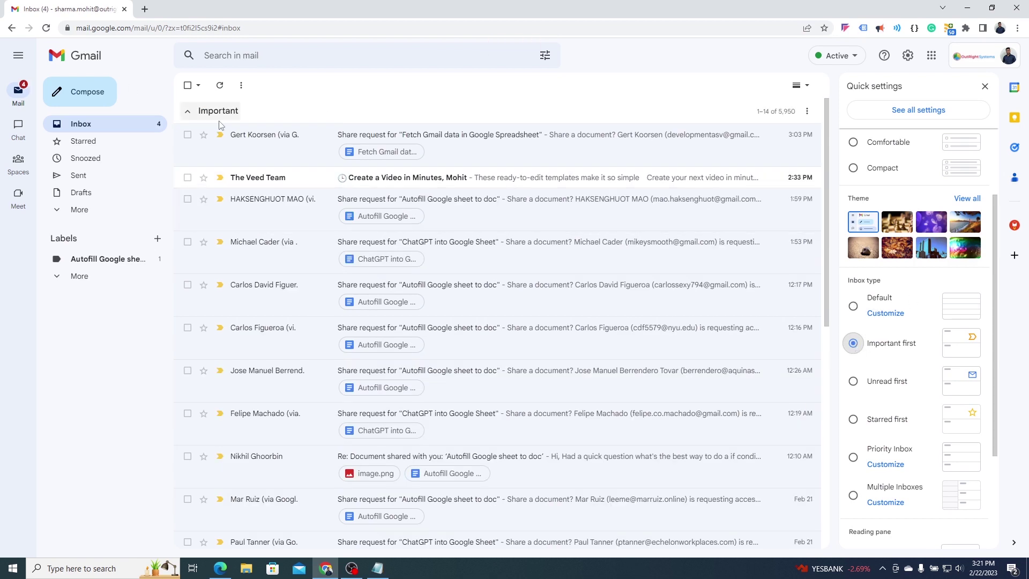
click(853, 382)
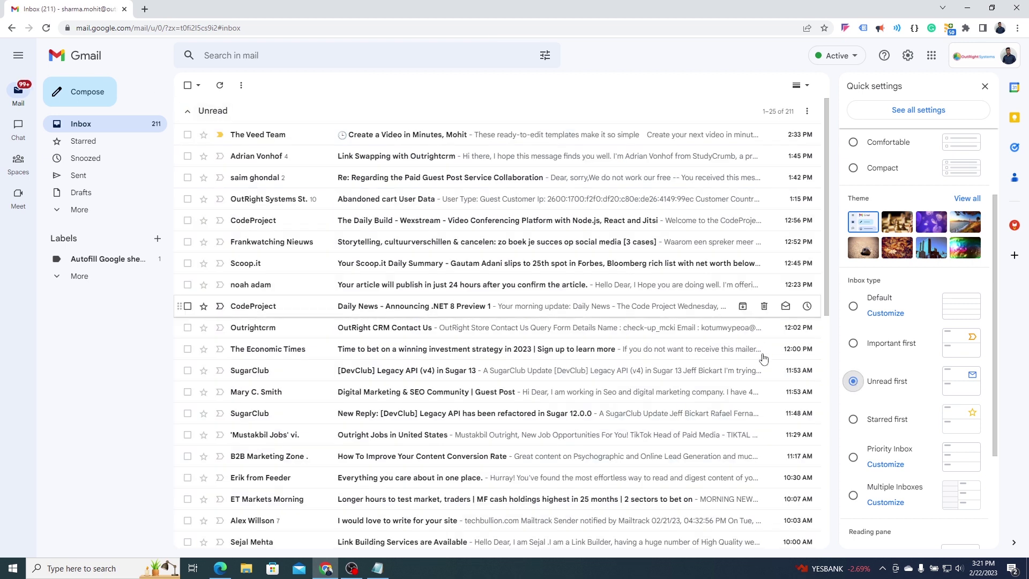
scroll(892, 374, down, 2)
scroll(887, 346, up, 3)
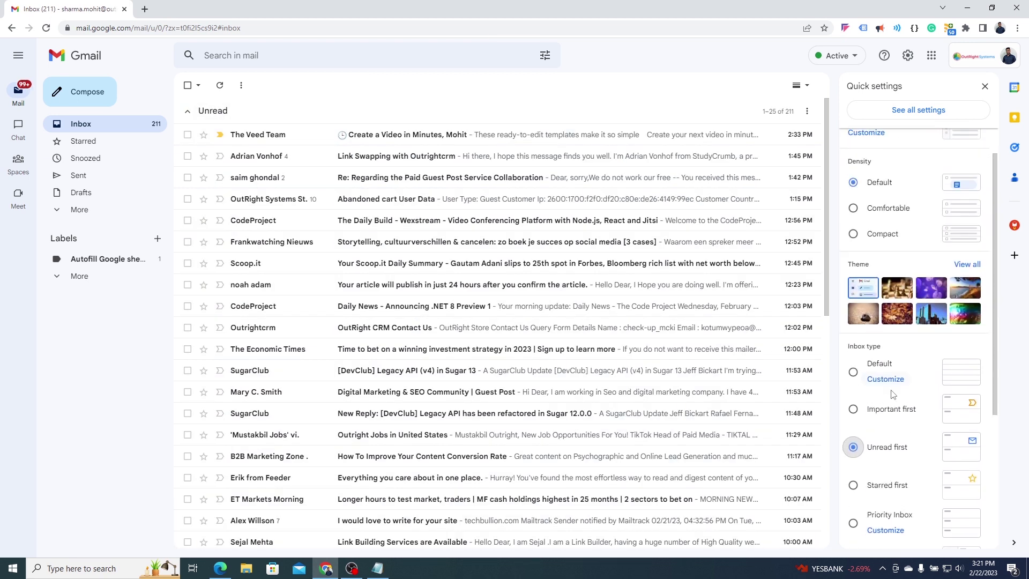
- Return the inbox type to Default and enable the Updates and Forums category tabs
click(853, 372)
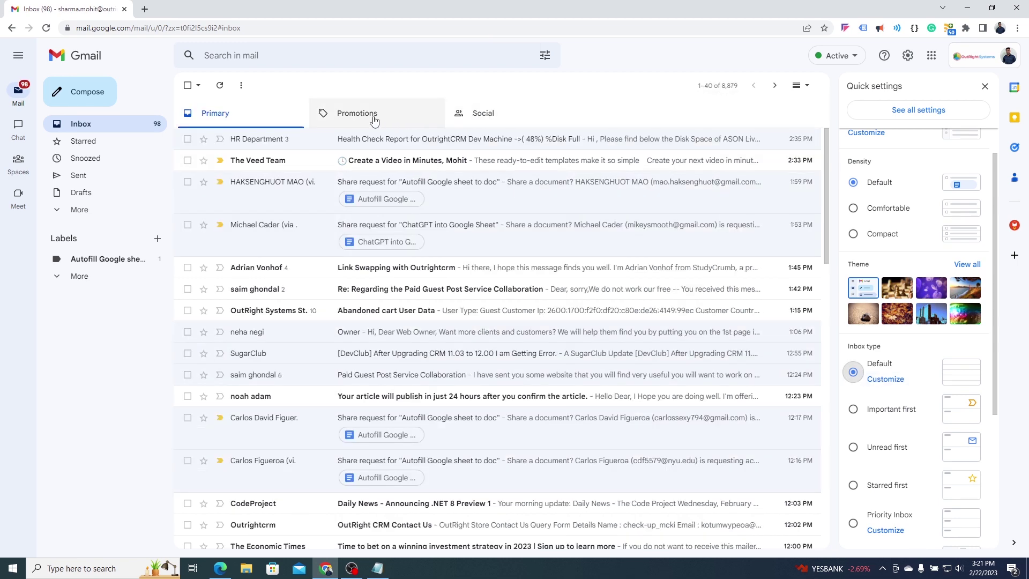
click(884, 379)
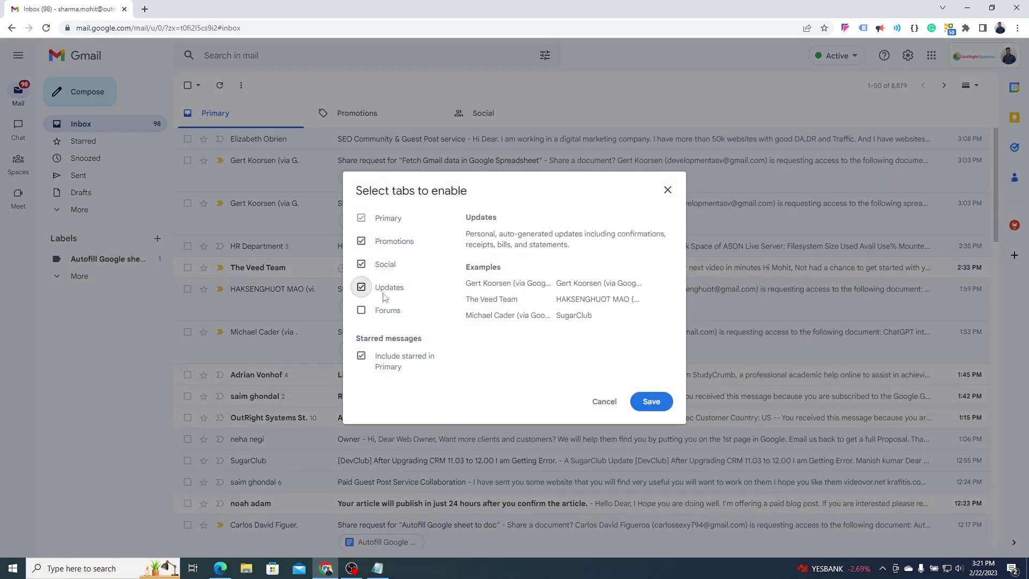
click(361, 310)
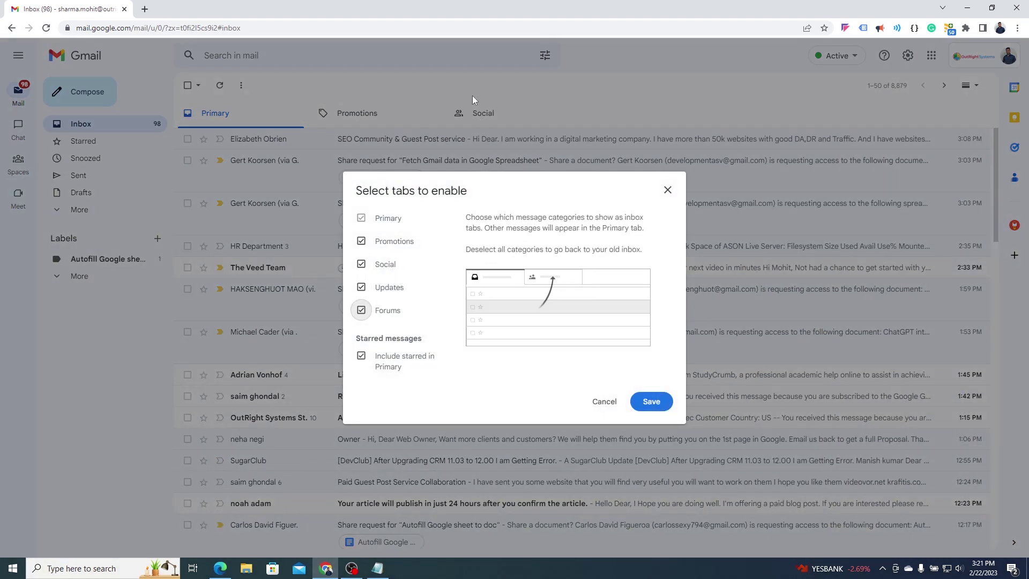
click(654, 401)
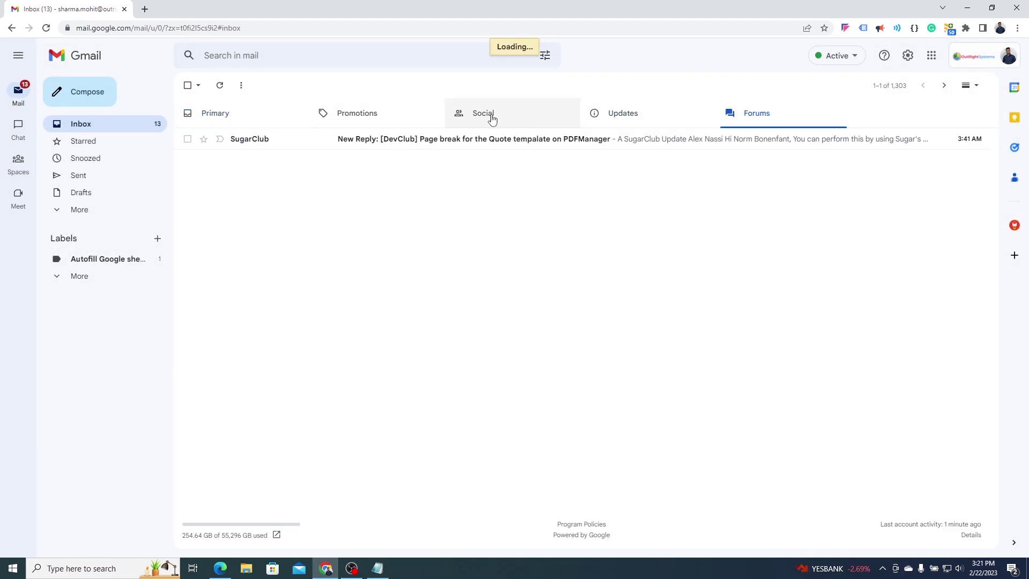
- Preview the Fetch Gmail data email with the reading pane right, then below, then set No split
click(907, 55)
scroll(922, 383, down, 1)
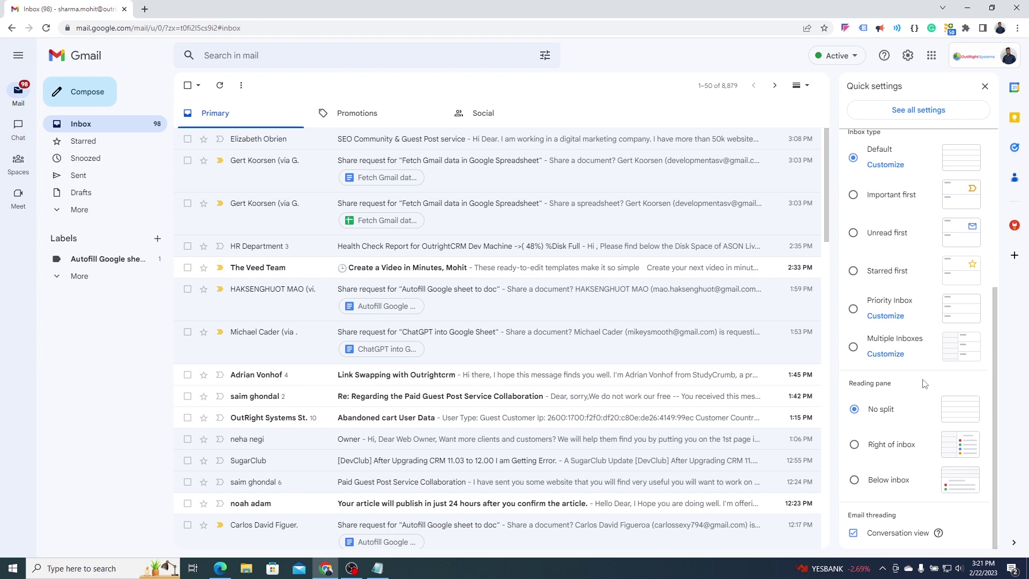
triple_click(888, 383)
click(854, 445)
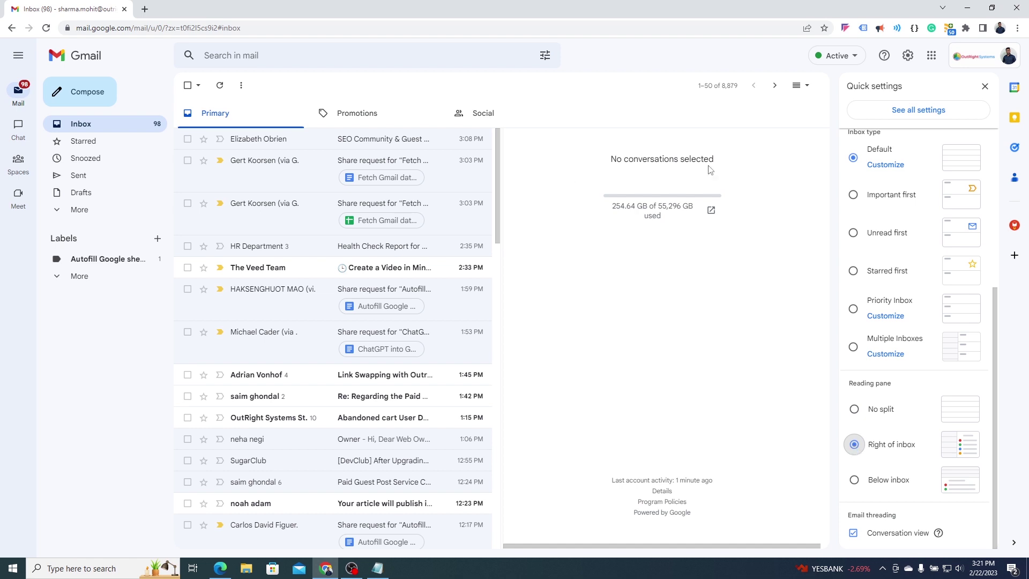
click(298, 183)
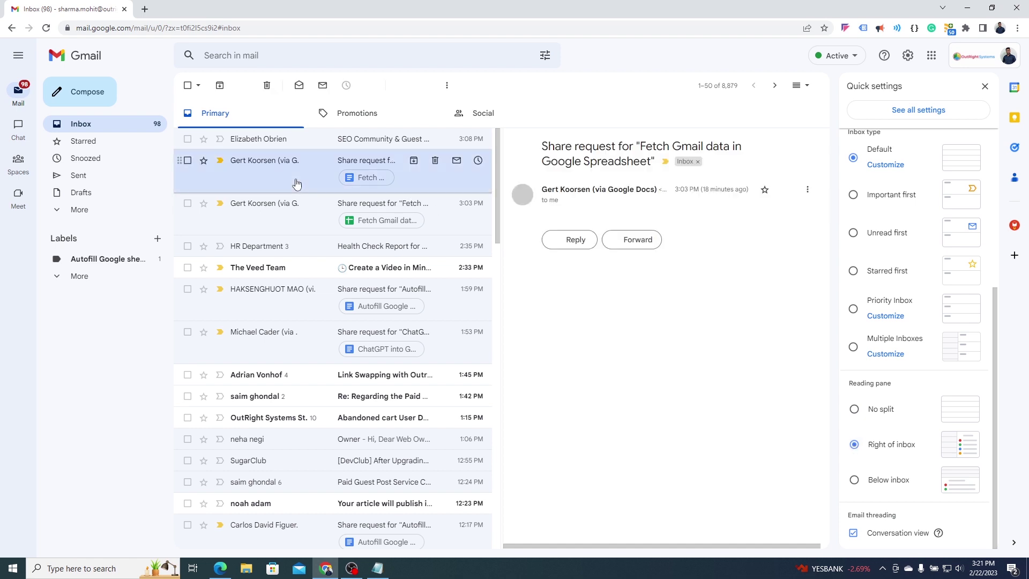
click(854, 479)
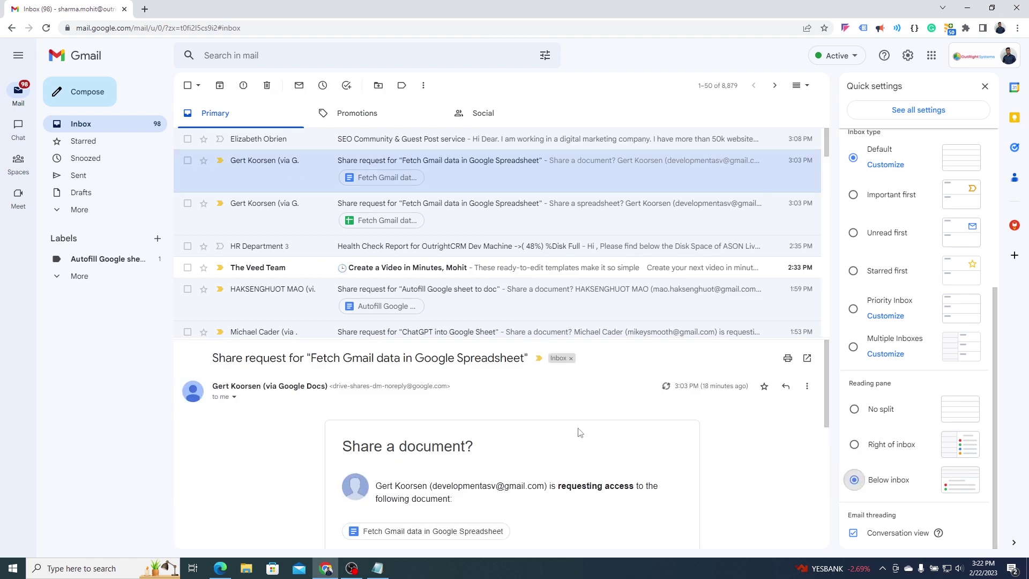
click(875, 409)
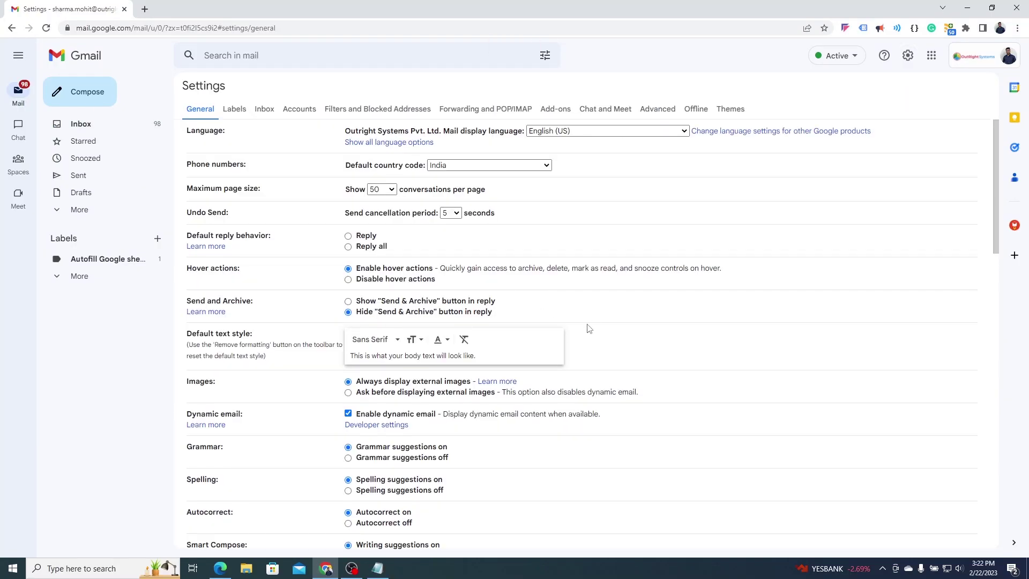
- Create a first named signature and paste contact details into it
scroll(592, 327, down, 9)
scroll(594, 325, down, 6)
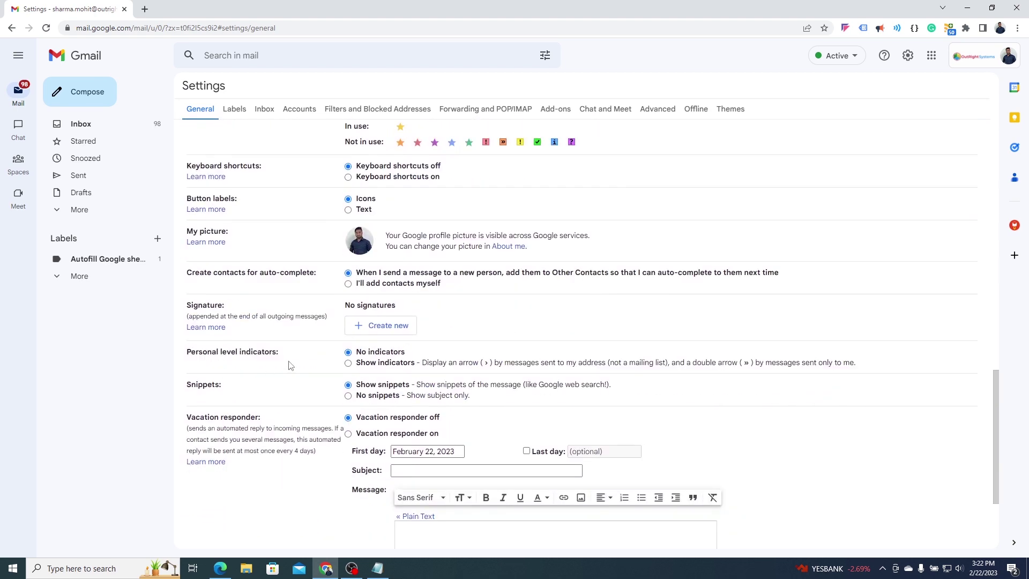
double_click(220, 306)
click(379, 325)
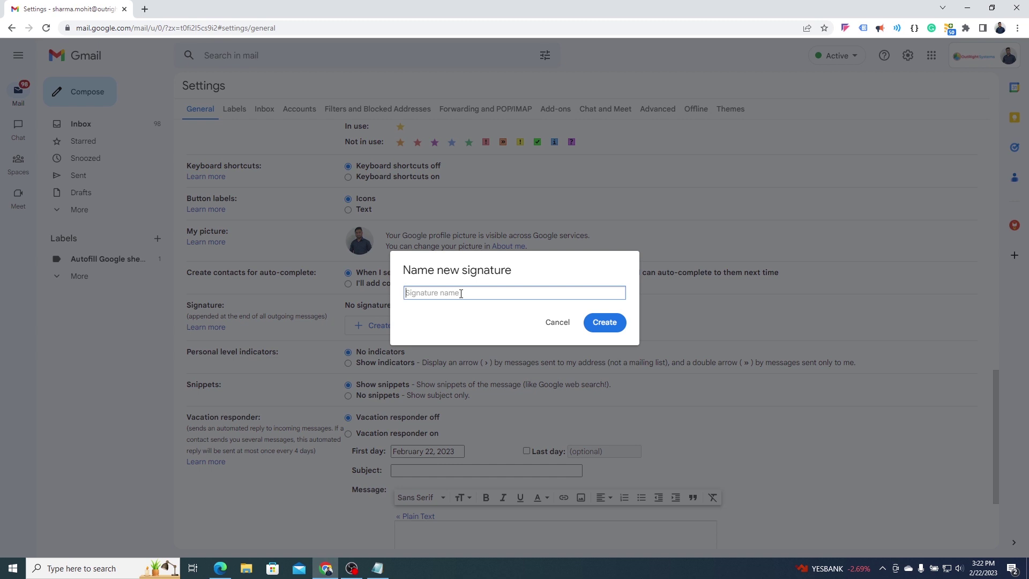
text(Json)
click(609, 323)
key(ctrl+v)
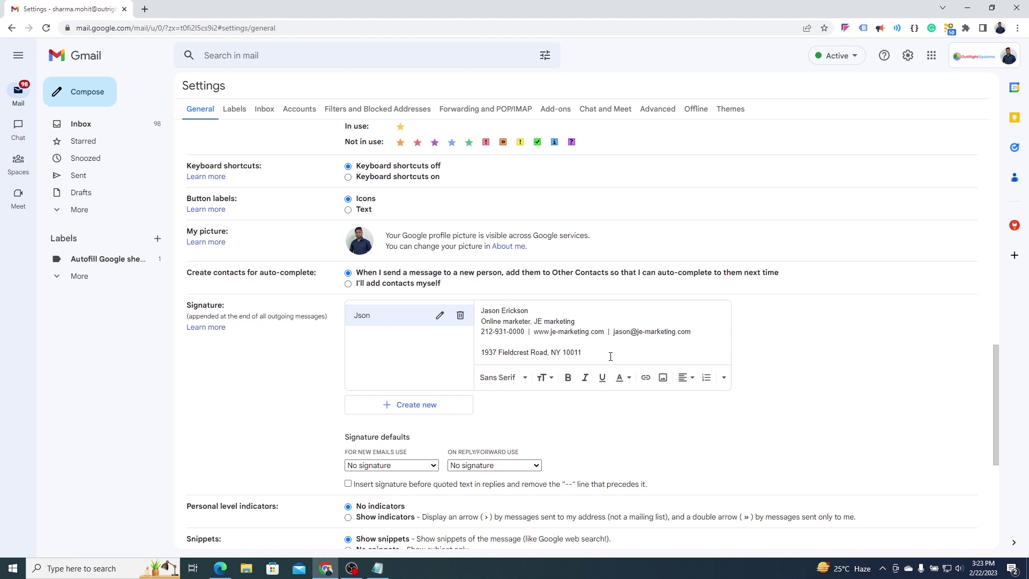
- Create a second named signature filled with a pasted contact block, leaving text colour unchanged
scroll(453, 310, down, 2)
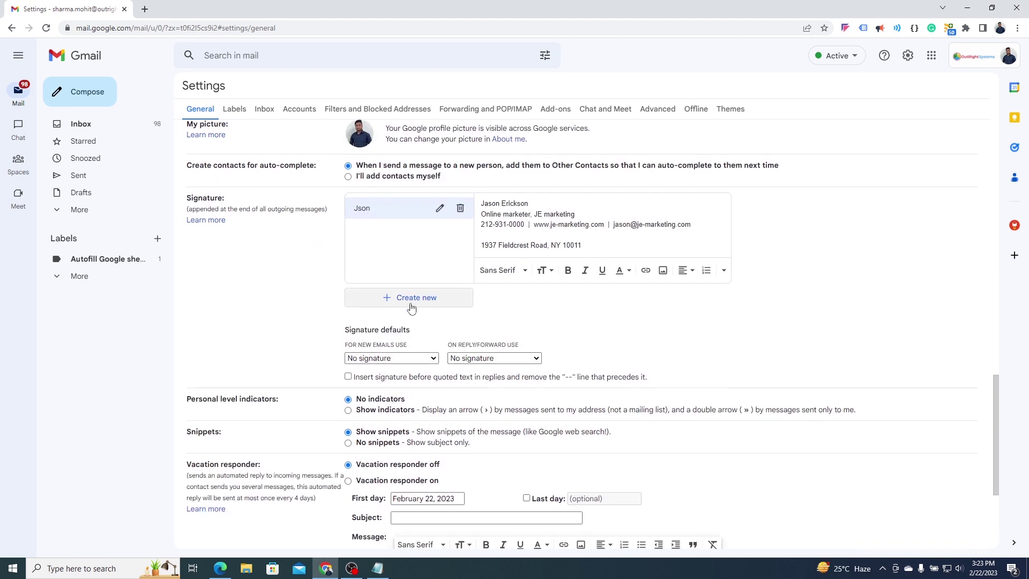
click(427, 300)
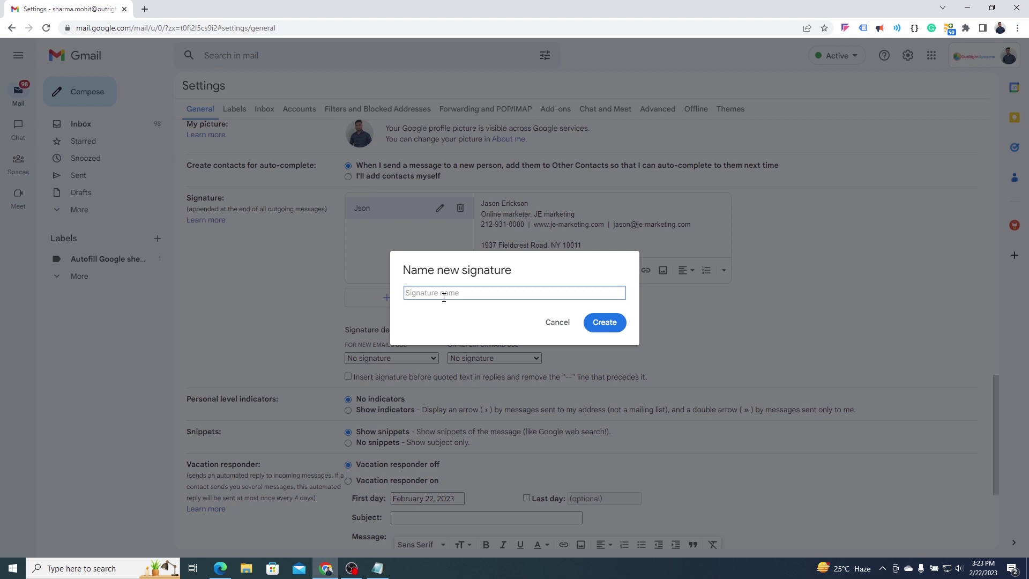
text(Jo)
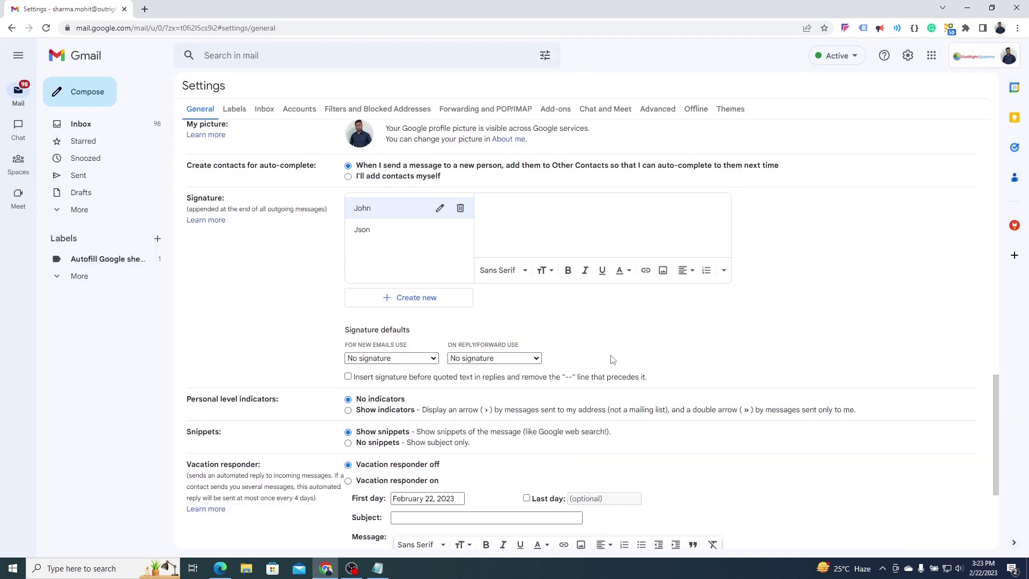
key(ctrl+v)
scroll(578, 232, up, 3)
scroll(525, 220, down, 3)
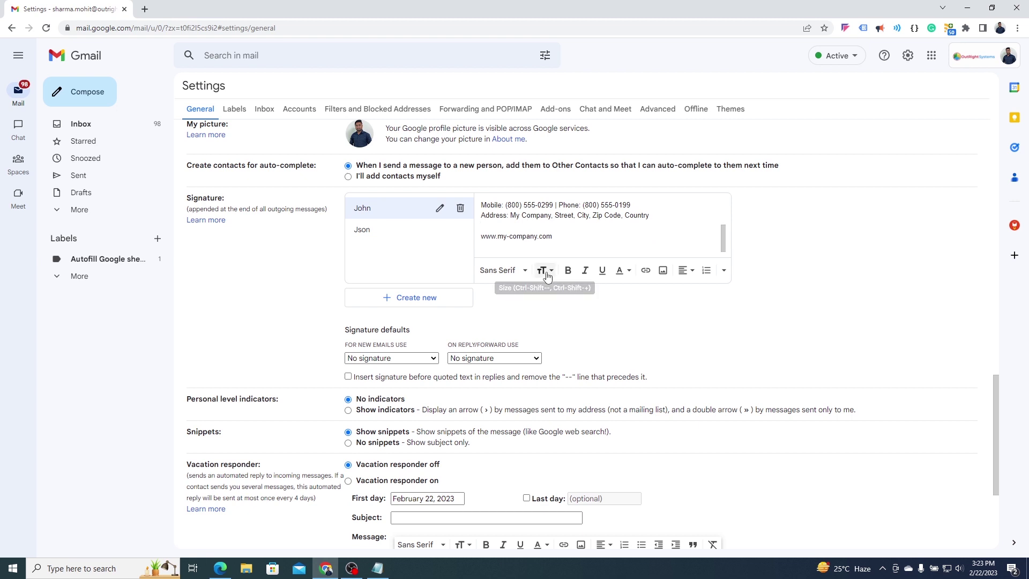
scroll(545, 273, up, 3)
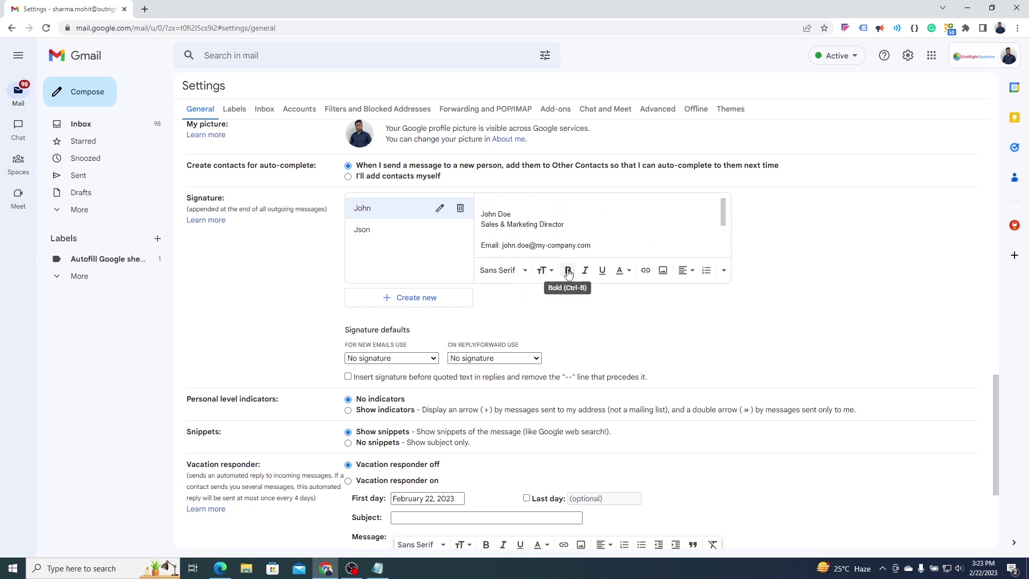
click(629, 271)
click(629, 272)
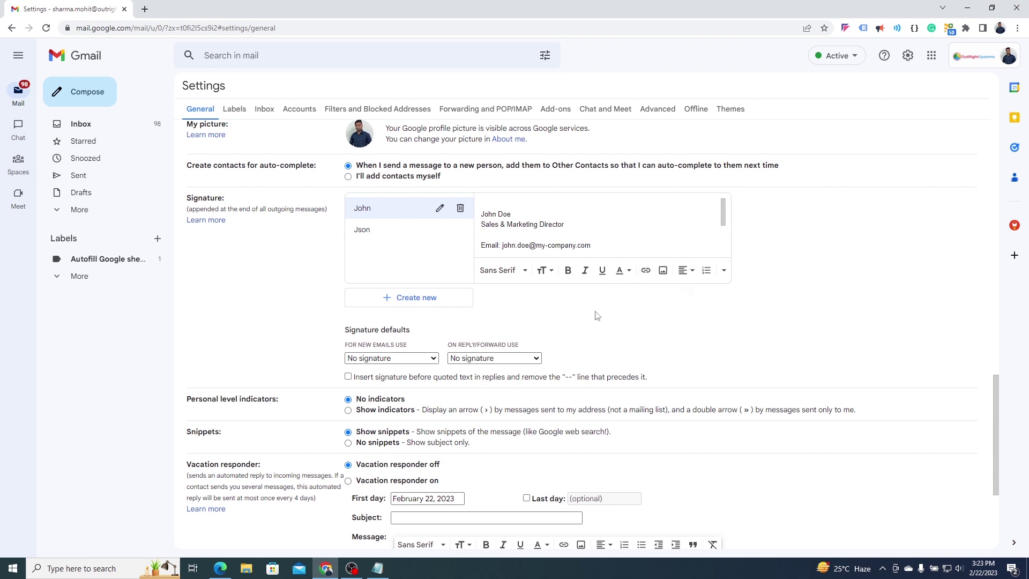
scroll(593, 315, down, 4)
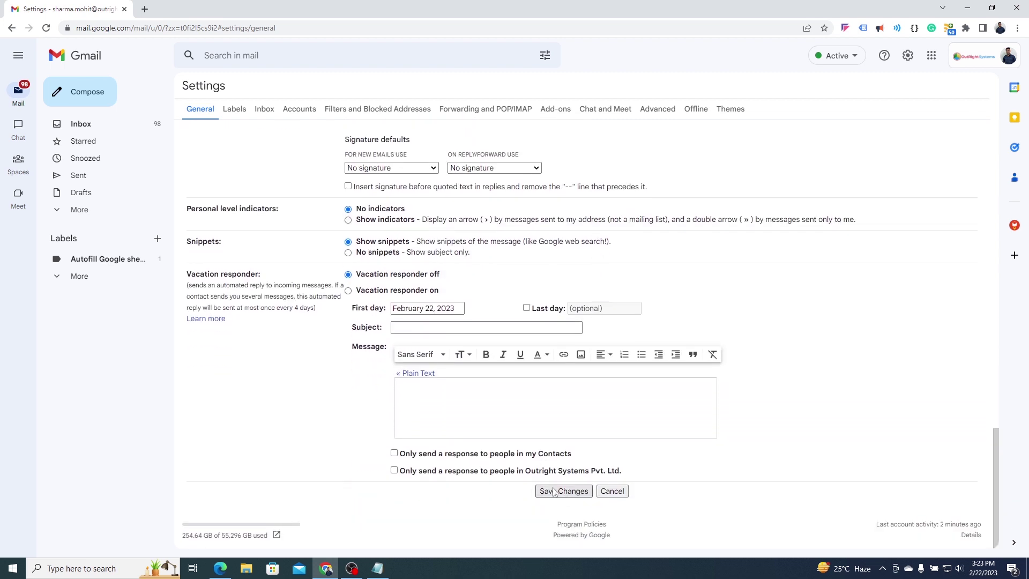
- Save the signatures, then insert each one into a new draft to compare them
click(553, 489)
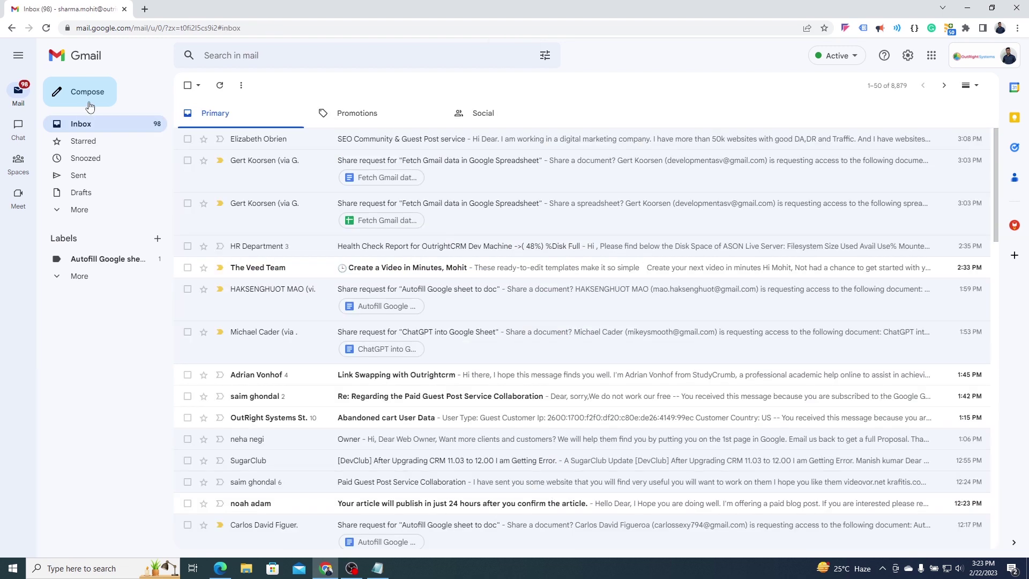
click(86, 99)
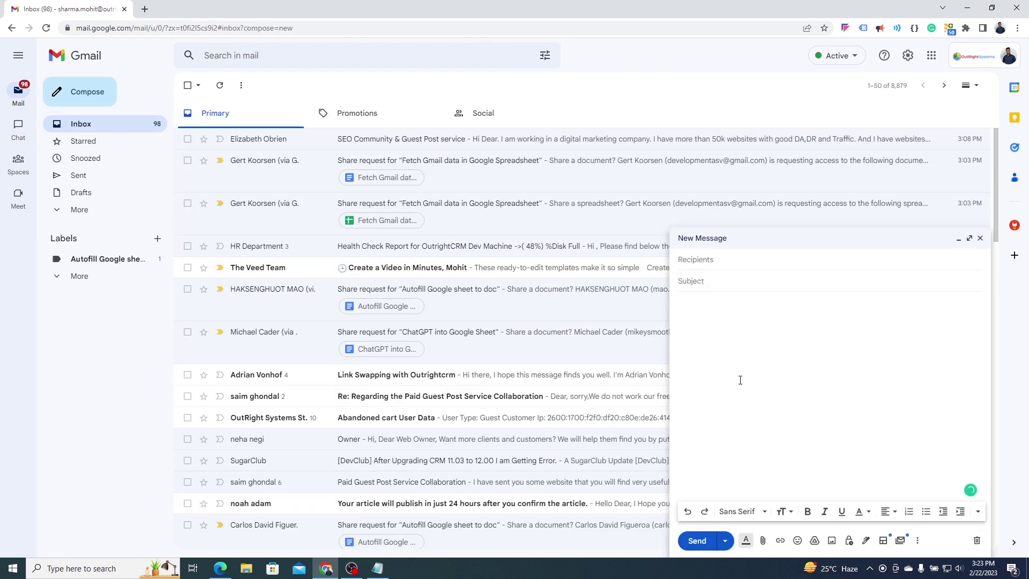
click(865, 540)
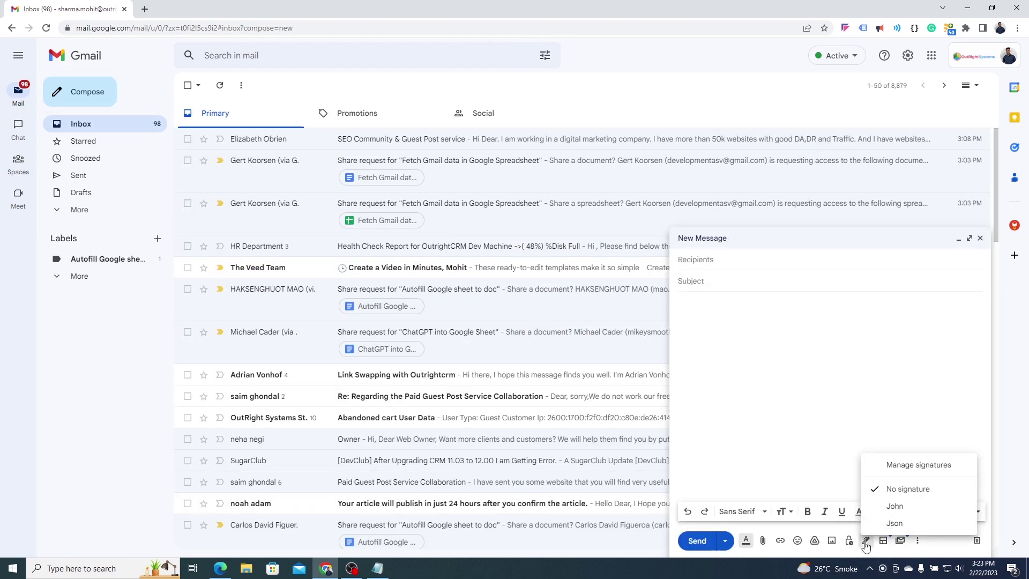
click(894, 506)
click(867, 541)
click(895, 524)
key(ctrl+a)
click(804, 406)
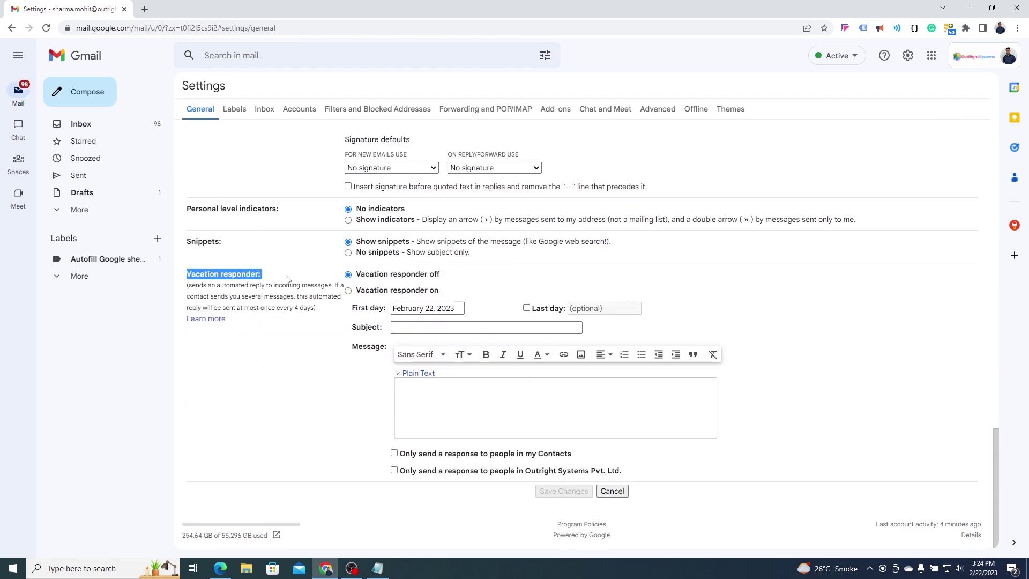
- Turn on the vacation responder for February 22 to March 1, 2023, subject 'Out of Office', with a pasted message
click(289, 277)
click(348, 290)
click(453, 309)
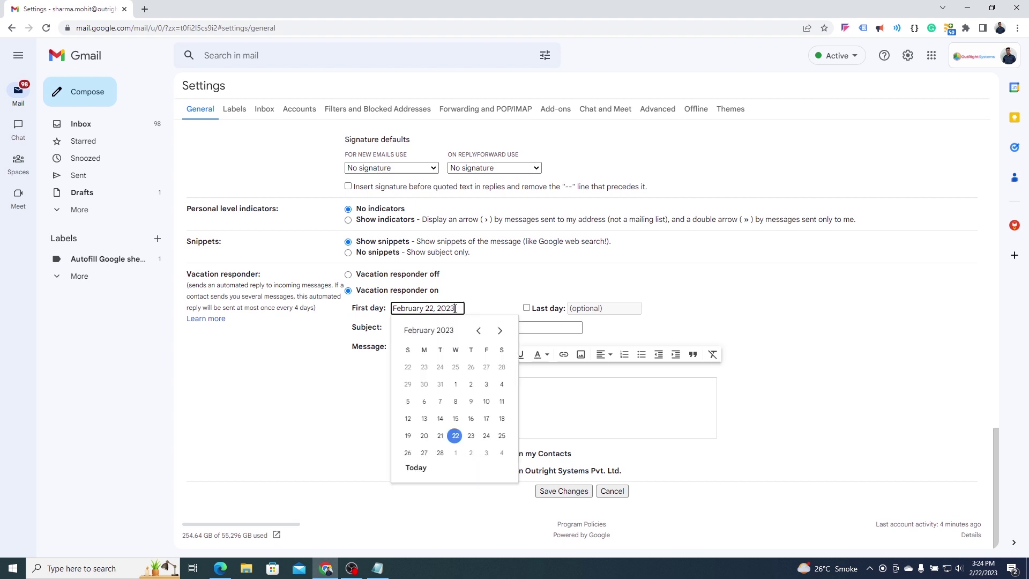
click(531, 308)
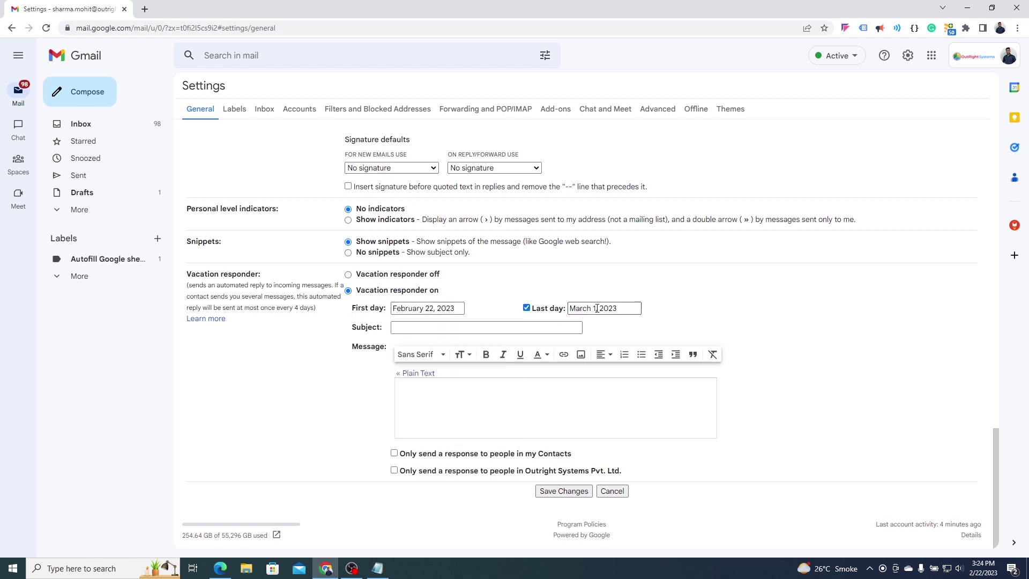
click(627, 309)
click(449, 327)
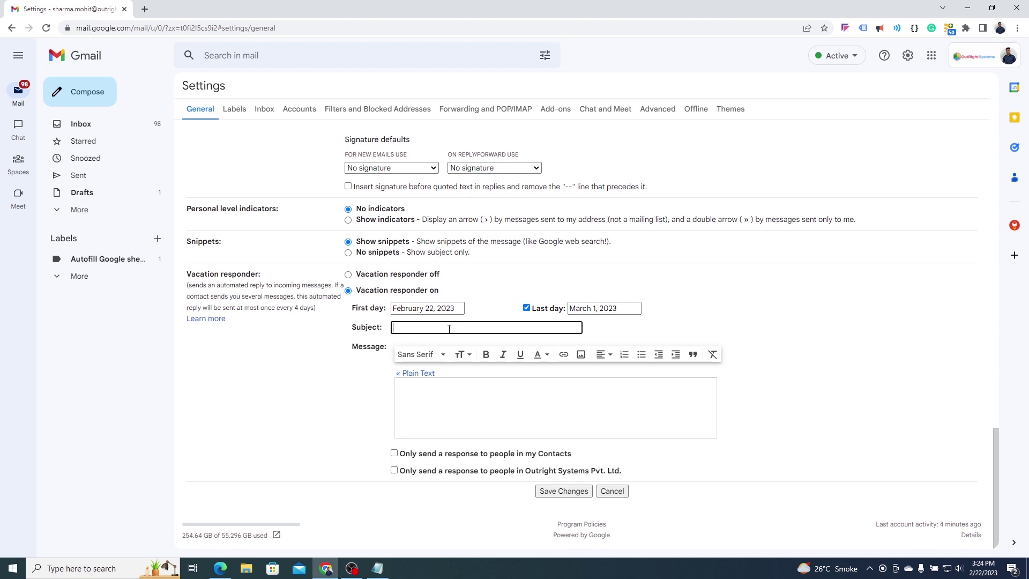
text(Out of Office)
click(535, 388)
key(ctrl+v)
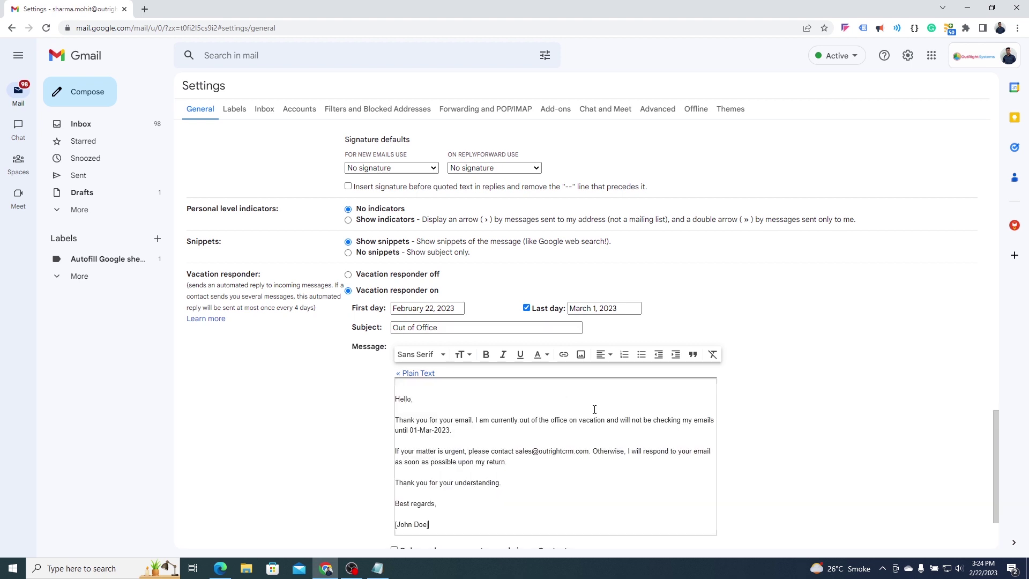
scroll(618, 433, down, 1)
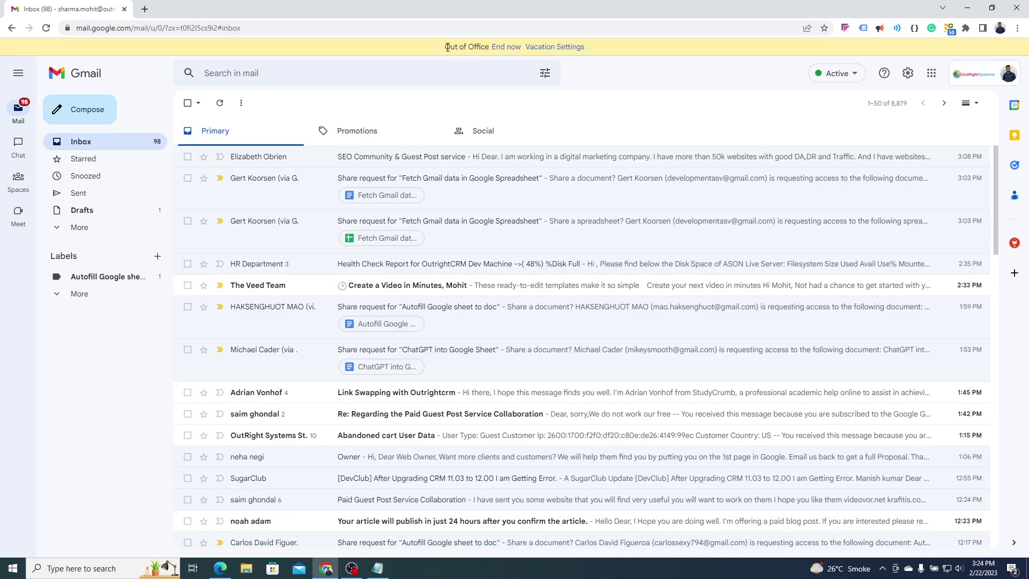
- From the second account, email the first account with a greeting subject and body 'Testing Auto Response Email'
drag(446, 47, 486, 46)
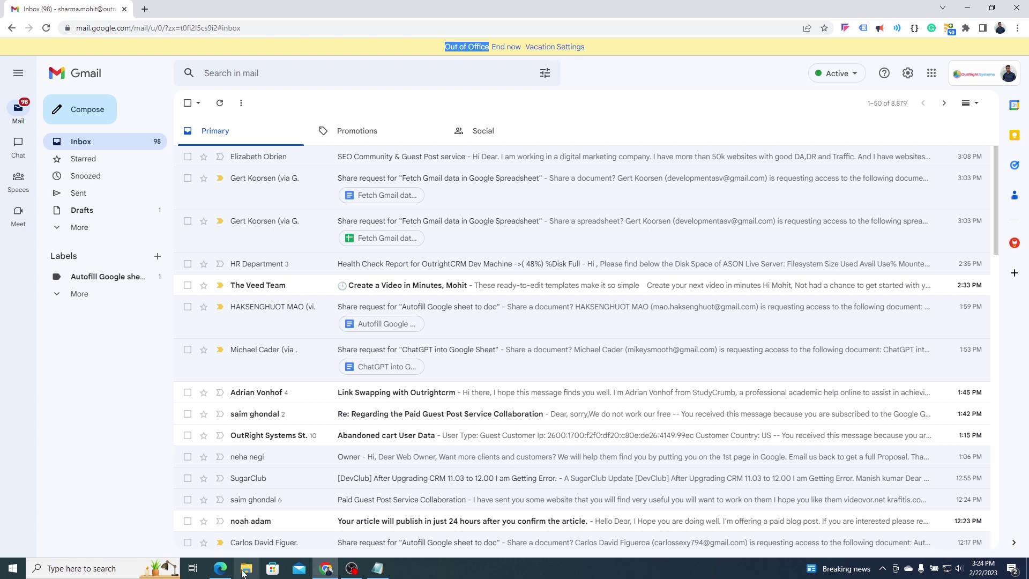
click(220, 568)
click(62, 92)
text(m)
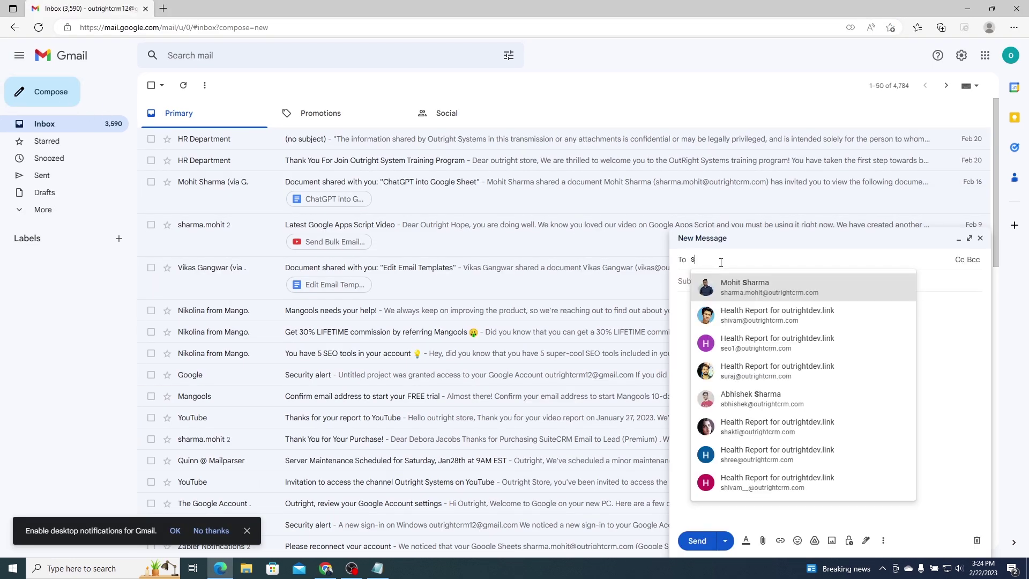
click(746, 294)
click(717, 289)
text(Hi John)
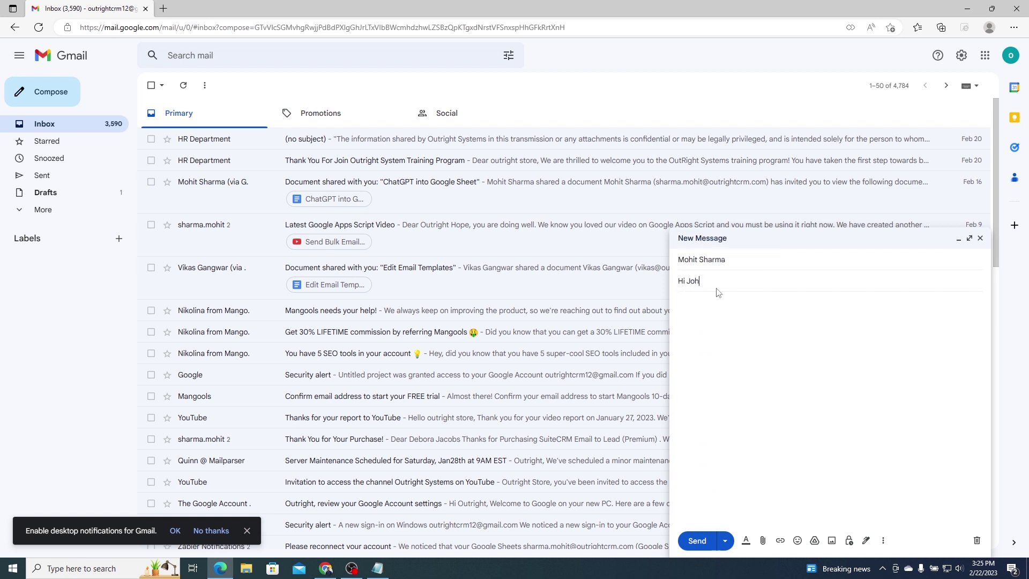
click(728, 335)
text(Testing Auto Response)
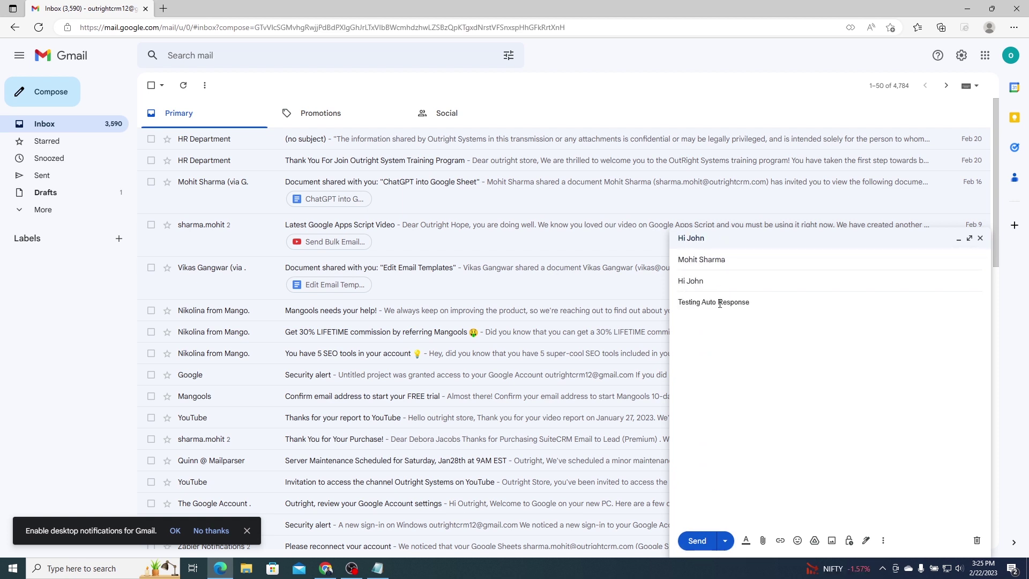
text( Emails)
click(695, 540)
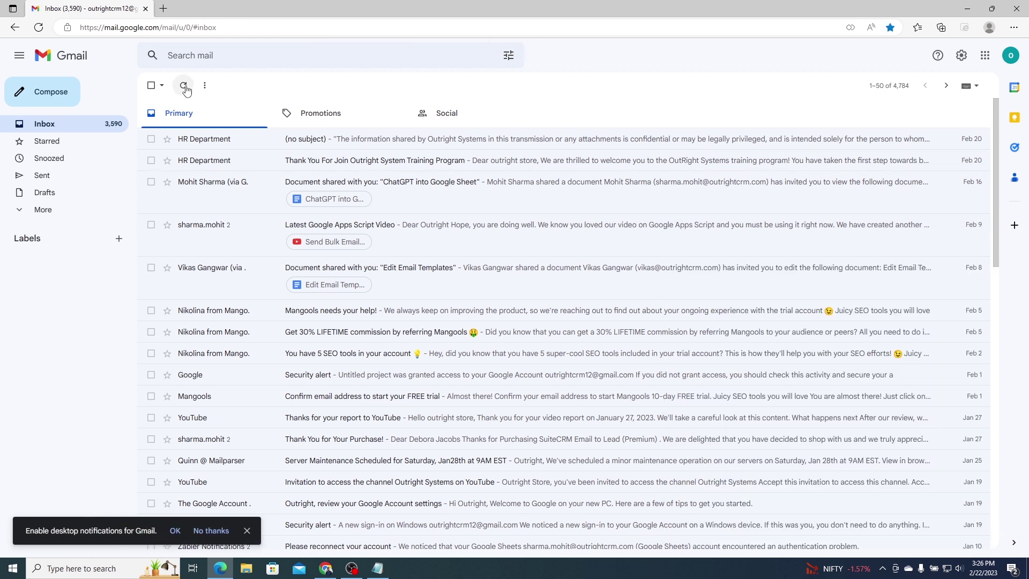
key(F5)
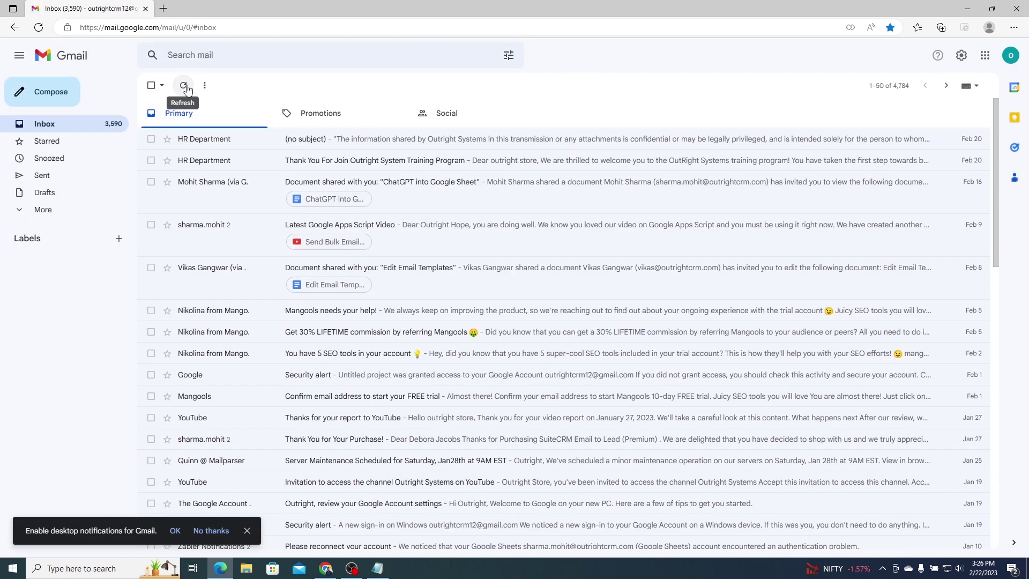
- Refresh the second account's inbox and read the Out of Office auto-reply
click(185, 87)
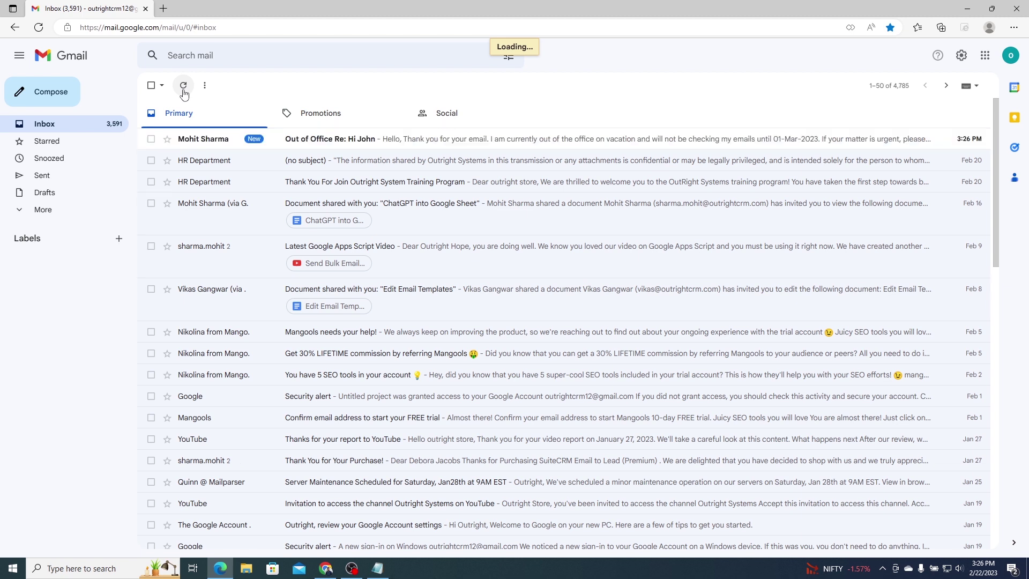
click(218, 144)
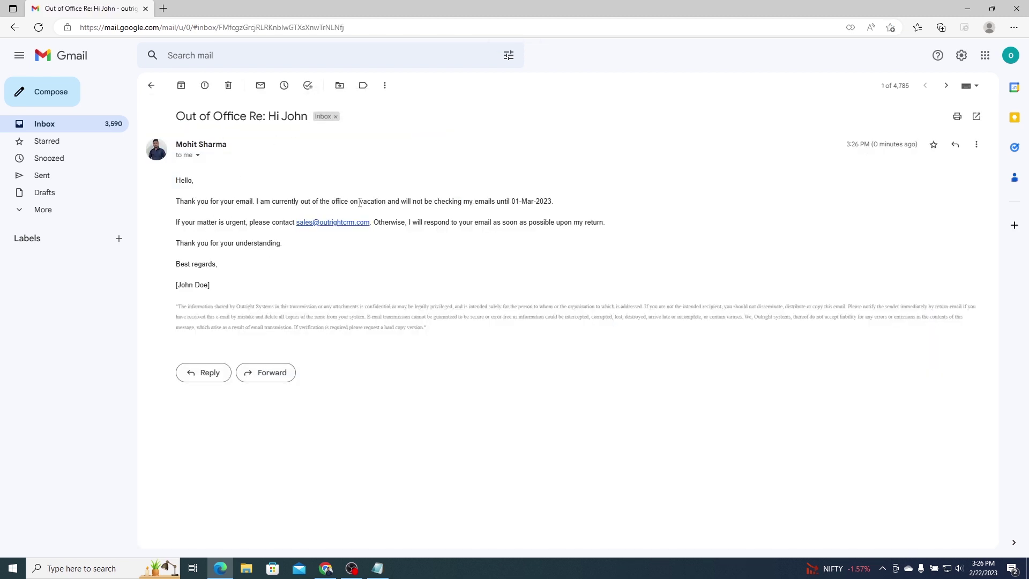
click(67, 127)
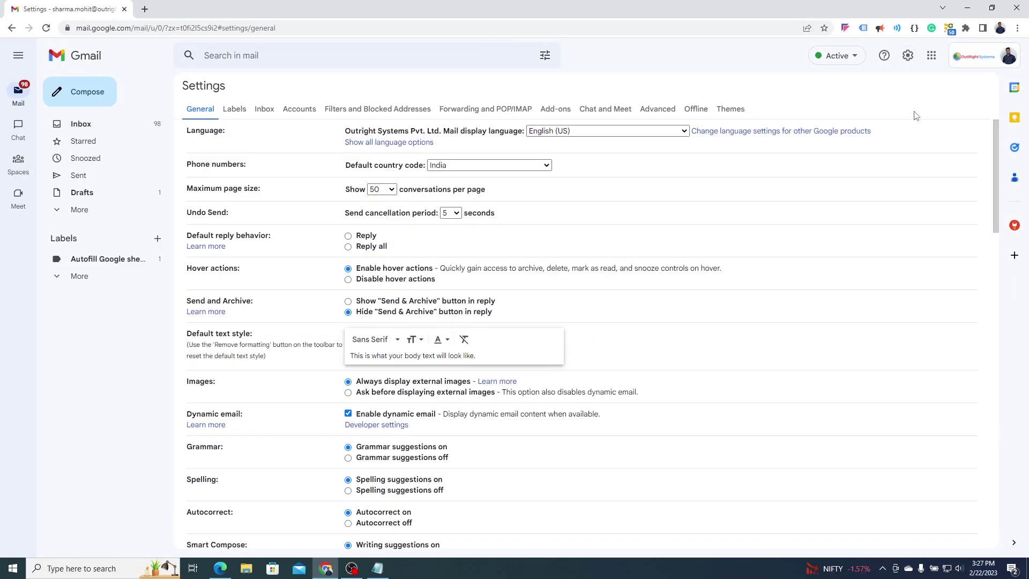
- Change the Undo Send 'Send cancellation period' from 5 to 30 seconds in General settings
triple_click(225, 214)
triple_click(429, 213)
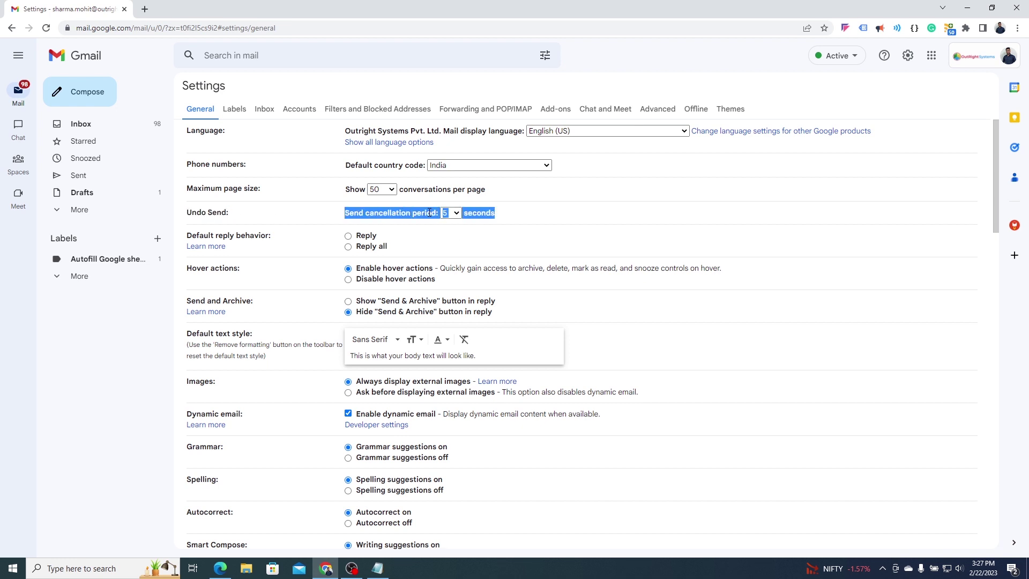
click(471, 223)
click(455, 213)
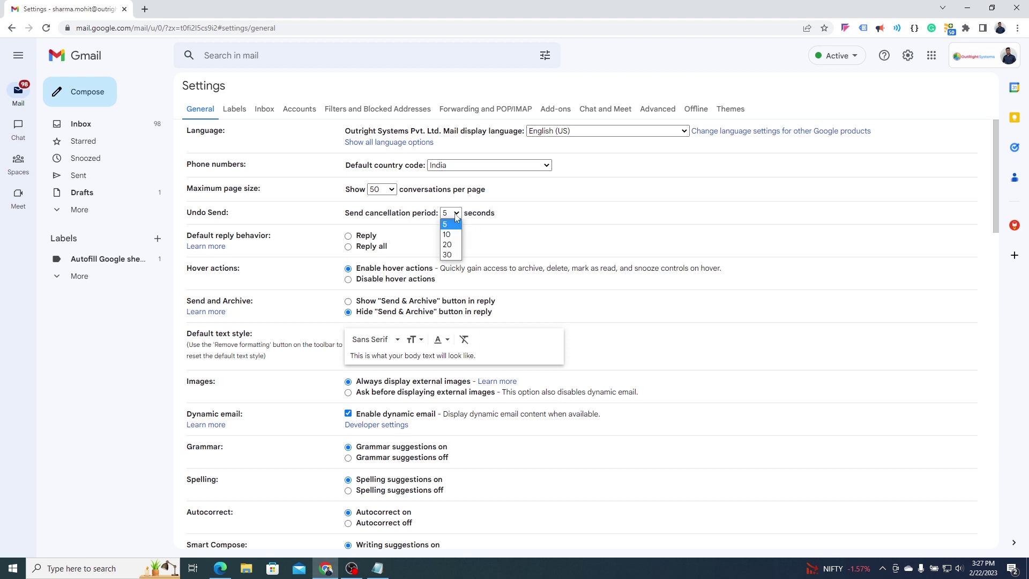
click(447, 254)
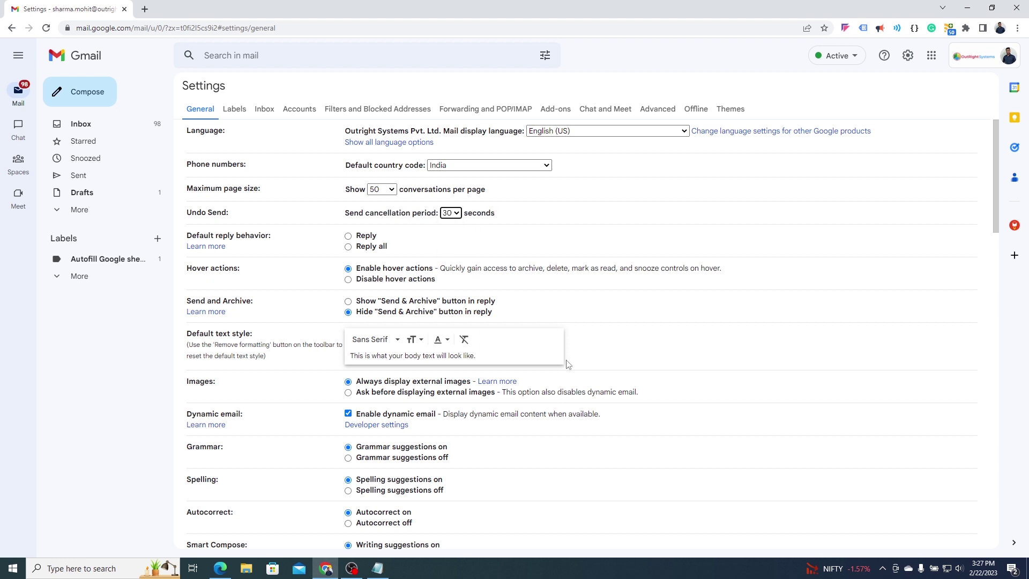
scroll(568, 365, down, 20)
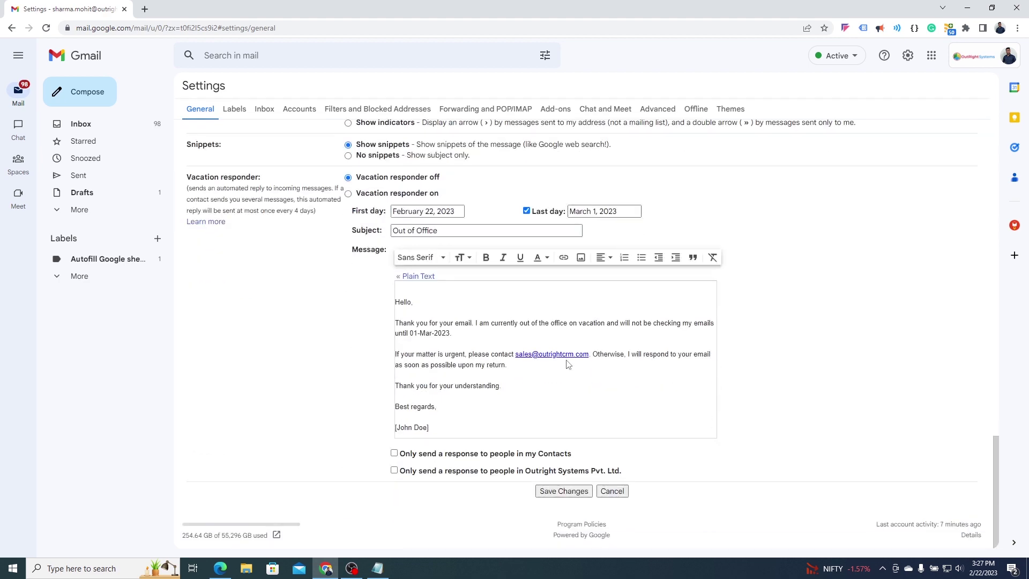
- Save the 30-second setting and address a new message to your own account
click(561, 491)
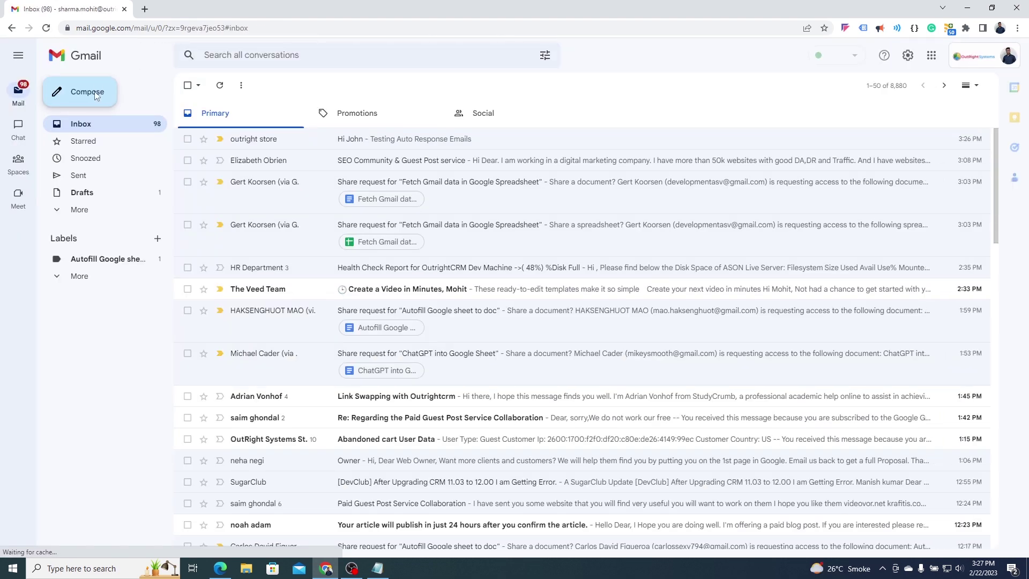
click(87, 92)
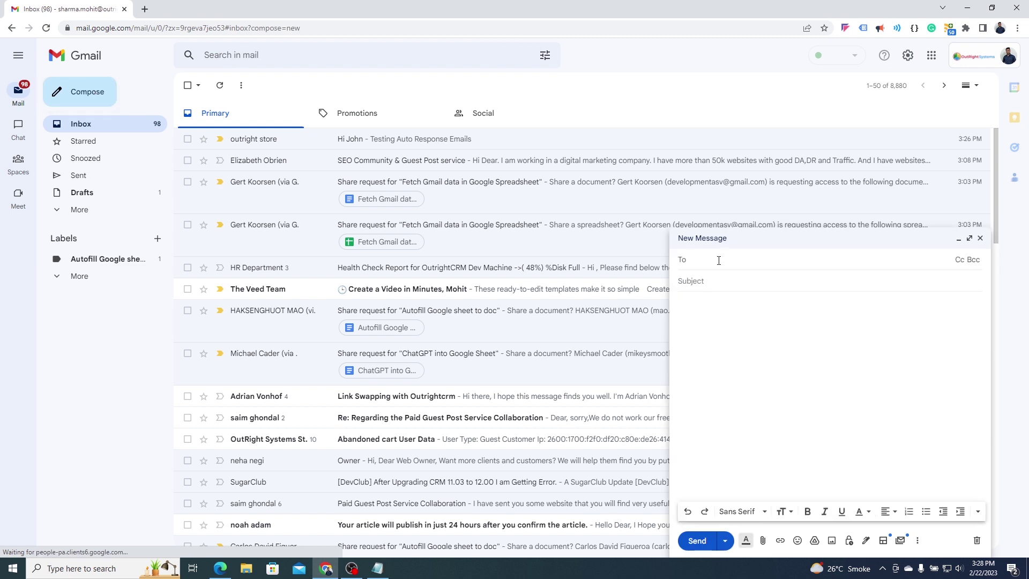
text(outr)
click(809, 319)
- Give it the subject 'Undo Email', send it, then undo the send
click(742, 287)
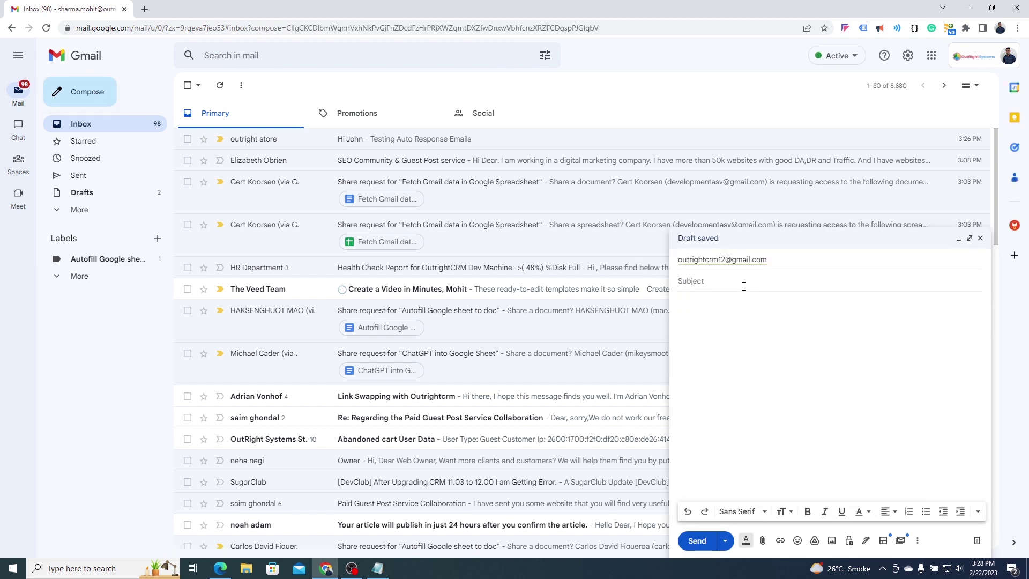
text(Undo Email)
click(720, 319)
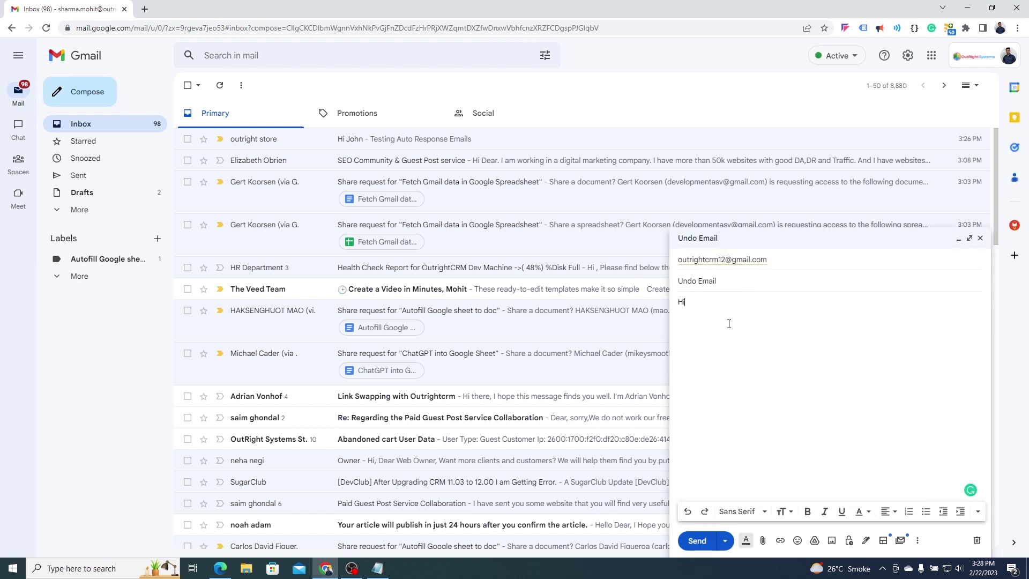
click(695, 541)
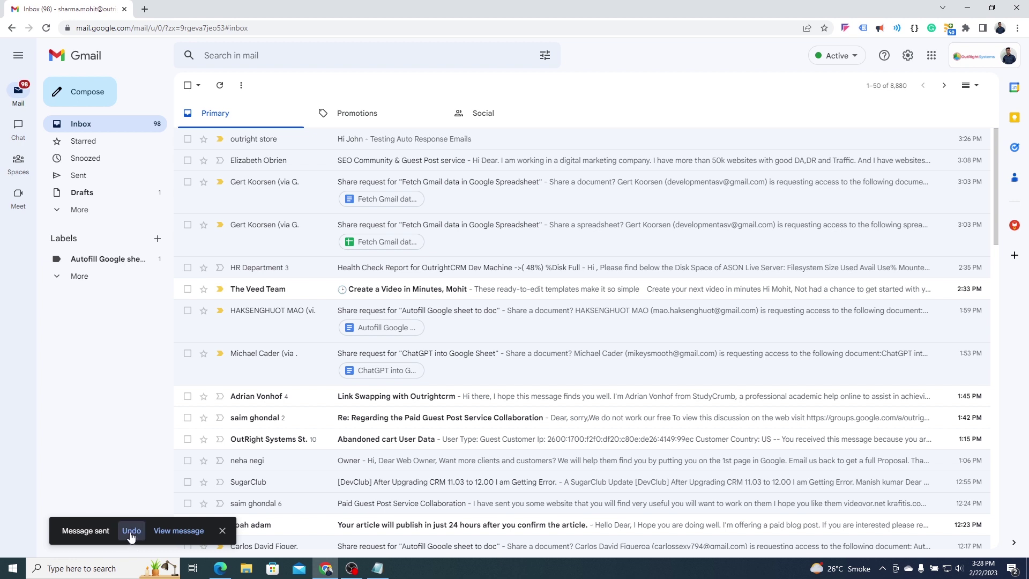
click(131, 532)
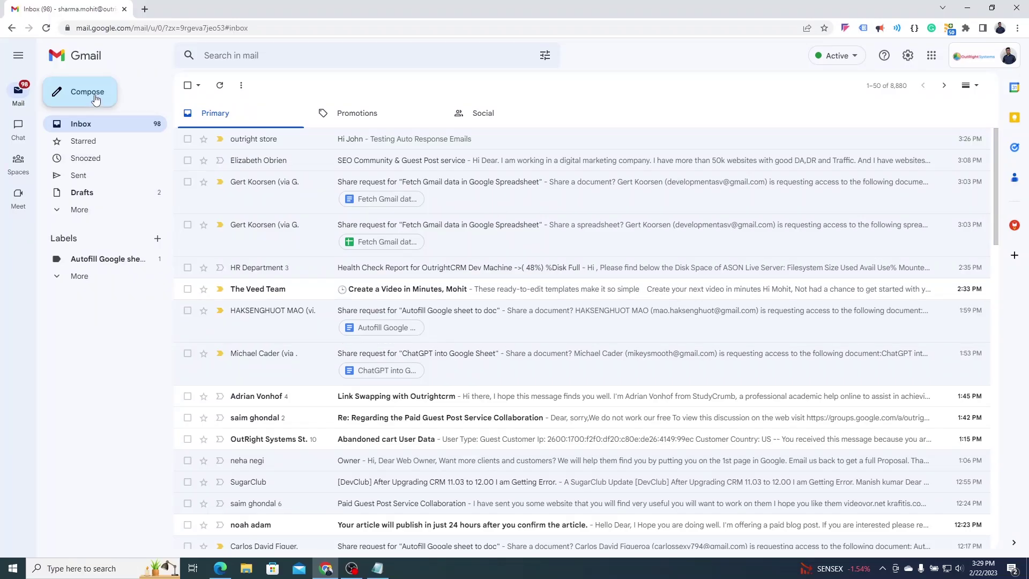
- Compose a message with the saved signature, your address as recipient, and subject 'Hello'
click(94, 94)
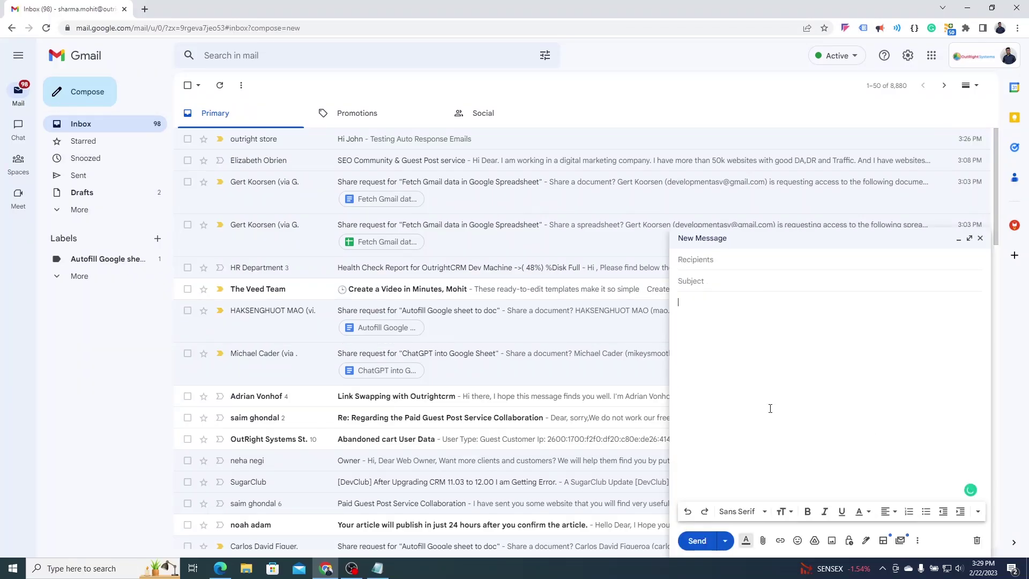
click(865, 540)
click(884, 523)
click(716, 262)
text(outright)
click(721, 293)
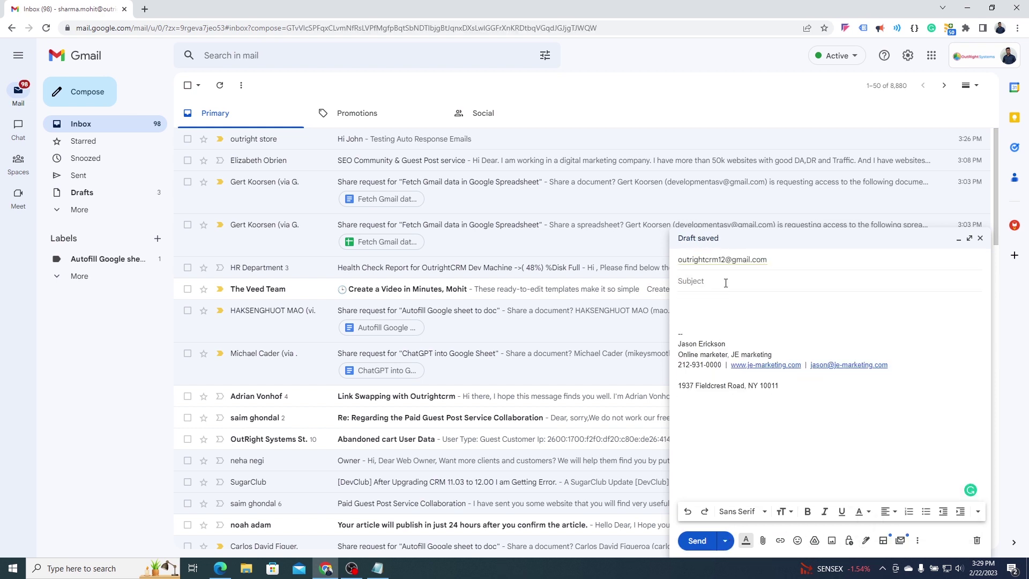
text(Hello)
- Browse Schedule send's custom date and time picker, cancel it, and close the draft
click(724, 541)
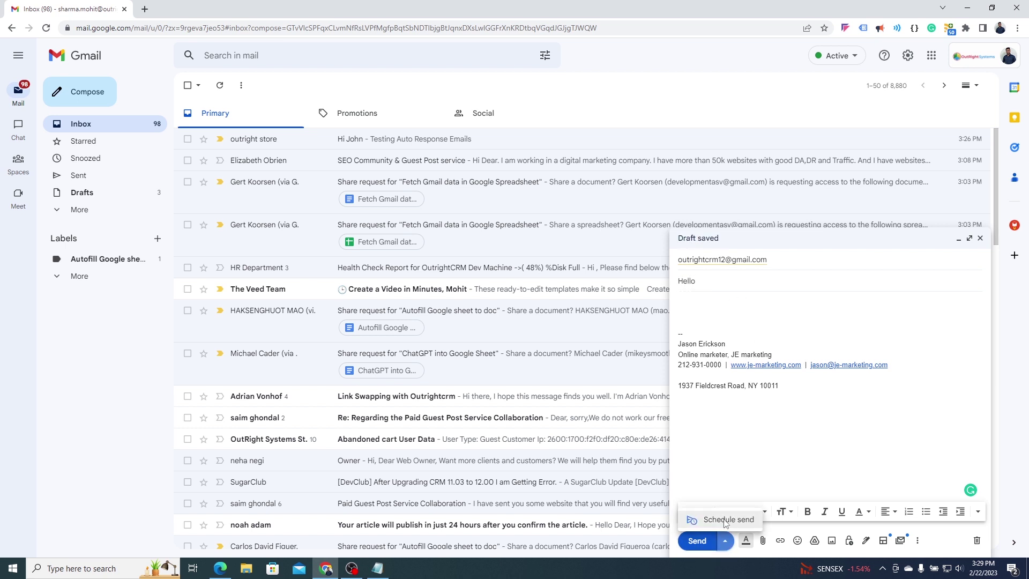
click(726, 522)
triple_click(515, 249)
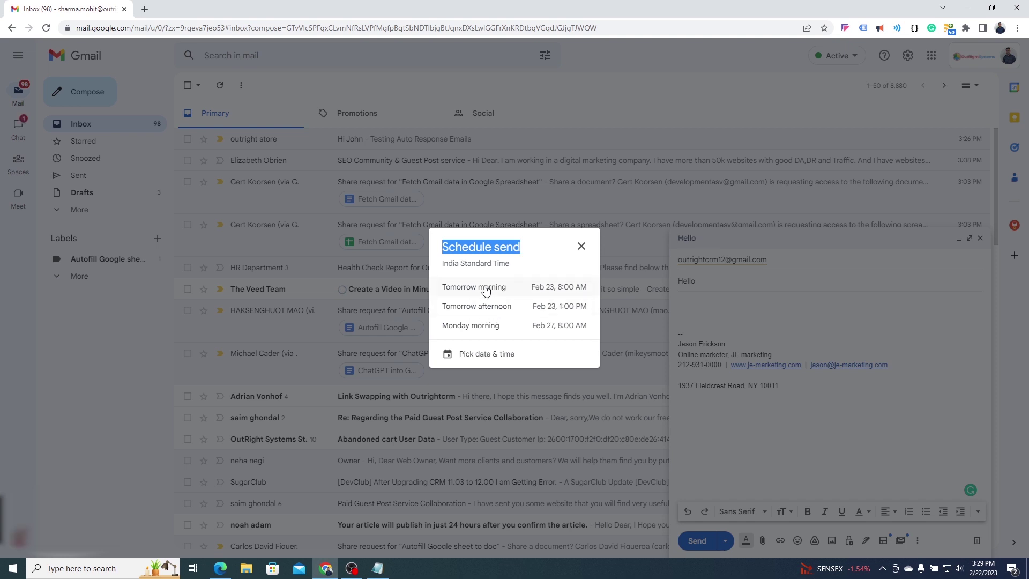
click(485, 358)
click(499, 237)
click(498, 238)
click(540, 385)
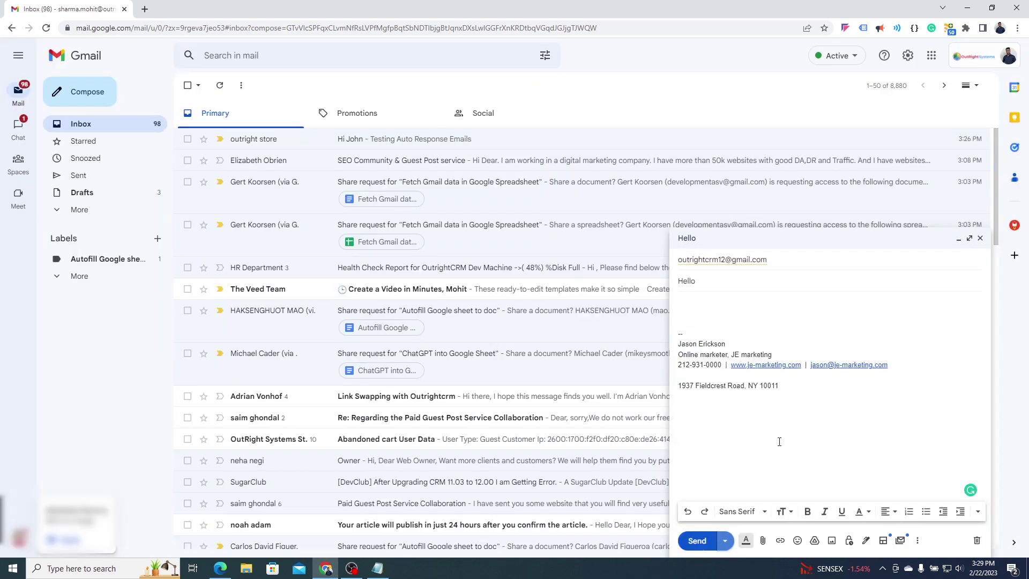
click(980, 237)
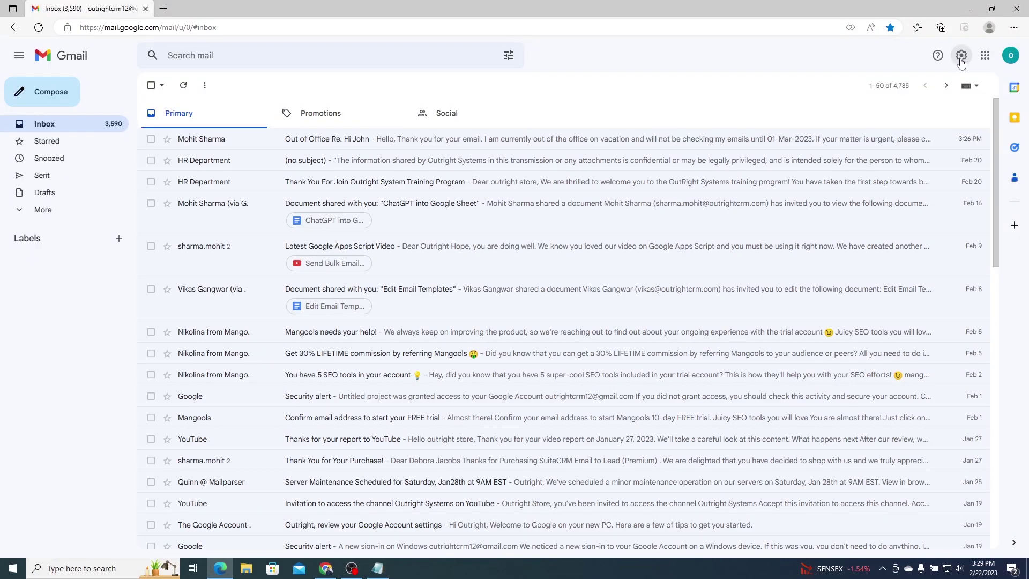
- Open the Offline settings and tick Enable offline mail
click(961, 59)
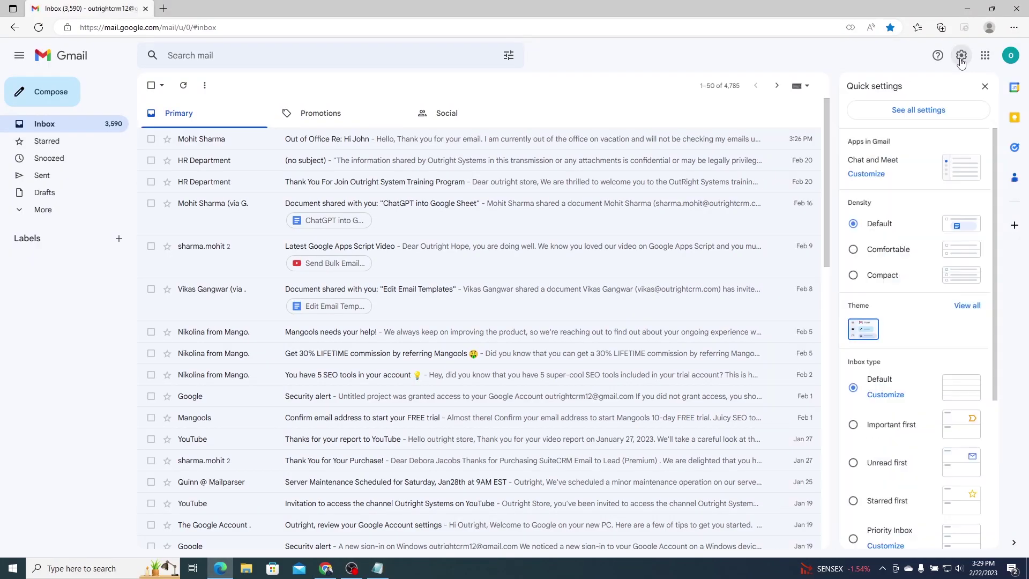
click(930, 109)
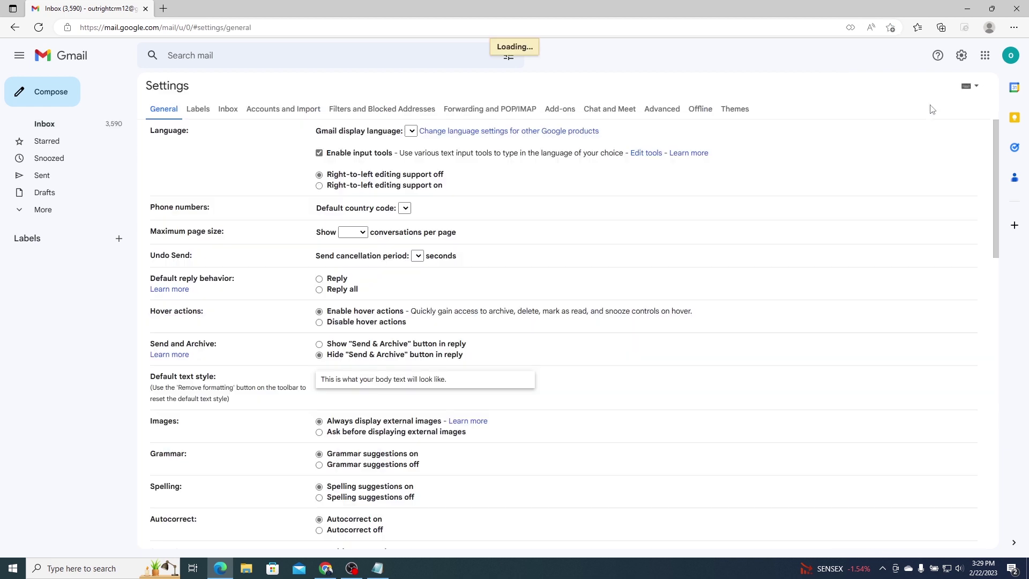
click(701, 110)
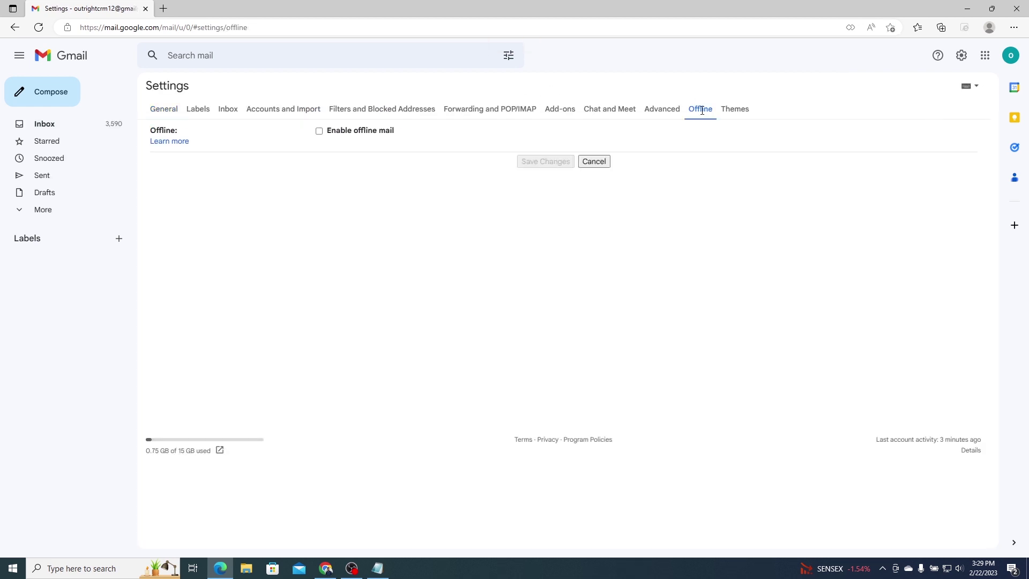
click(319, 131)
drag(180, 169, 151, 164)
triple_click(551, 165)
- Set 90 days of offline mail and remove data after logout, then discard the changes
click(432, 187)
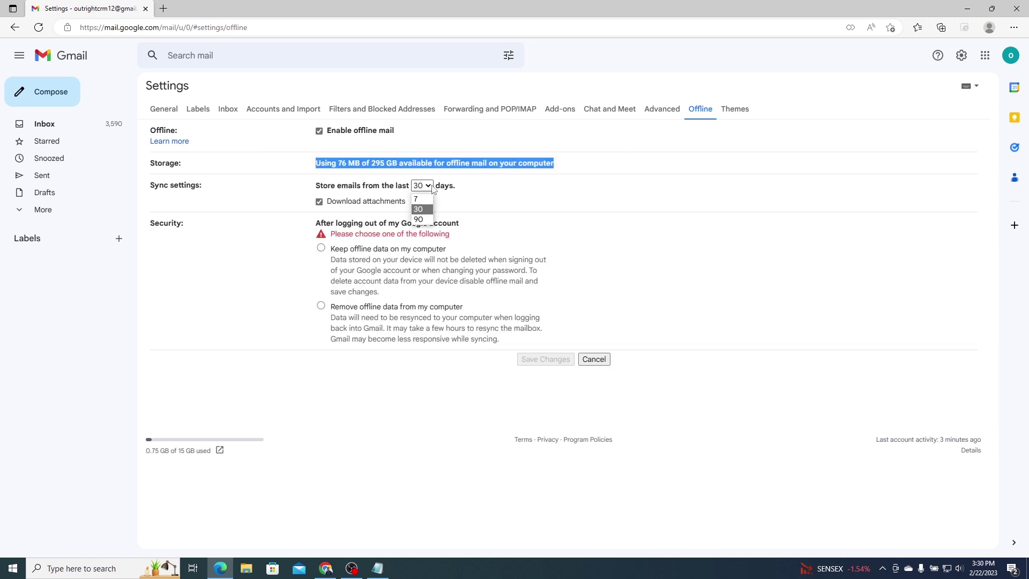
click(424, 220)
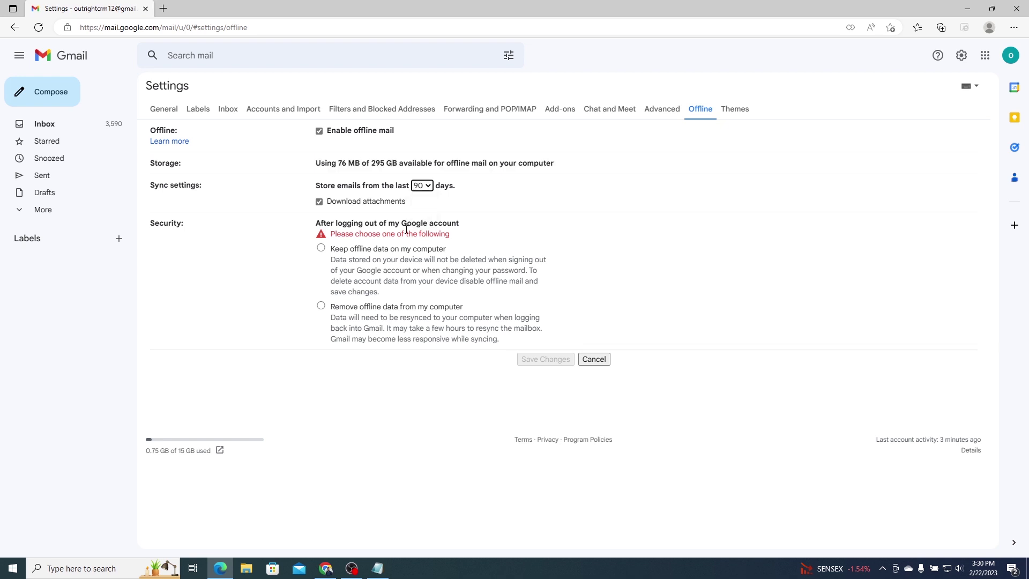
triple_click(445, 224)
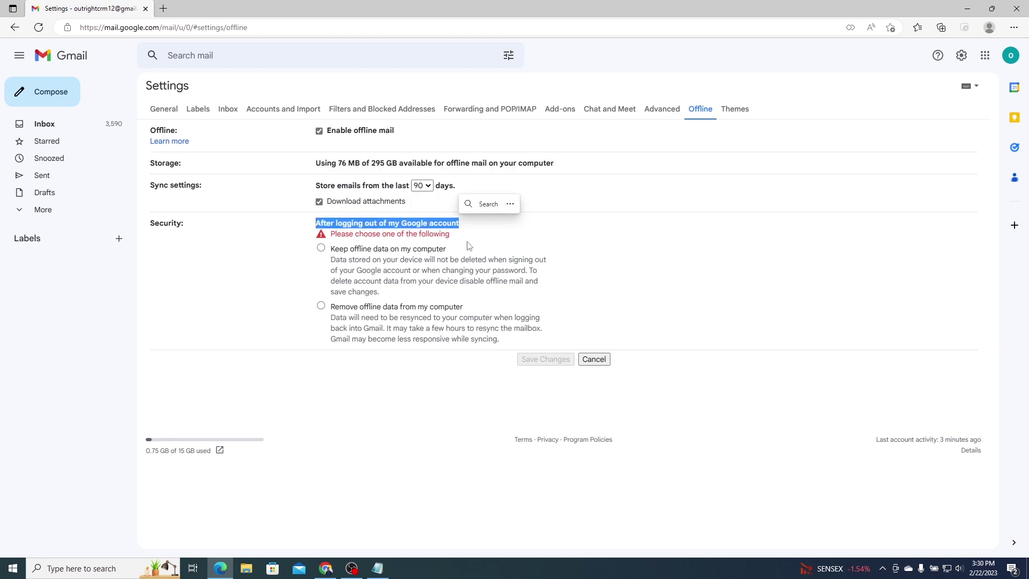
click(441, 250)
double_click(444, 250)
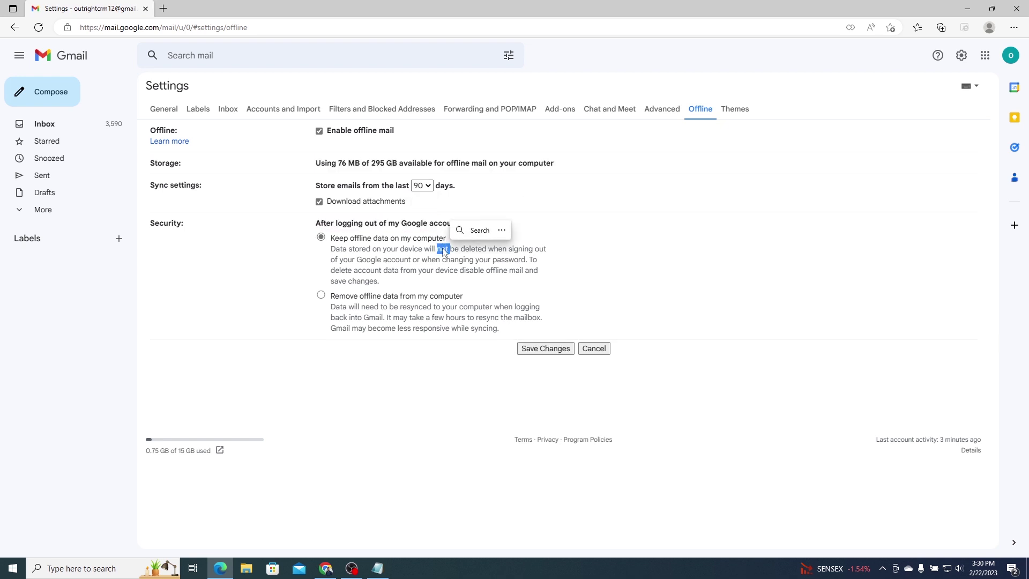
click(425, 302)
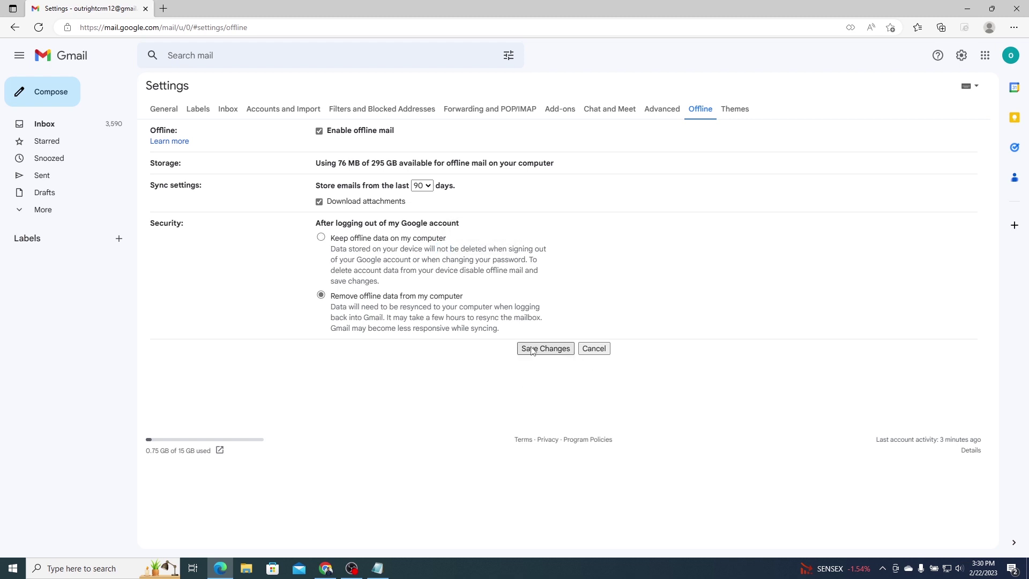
click(596, 349)
click(616, 321)
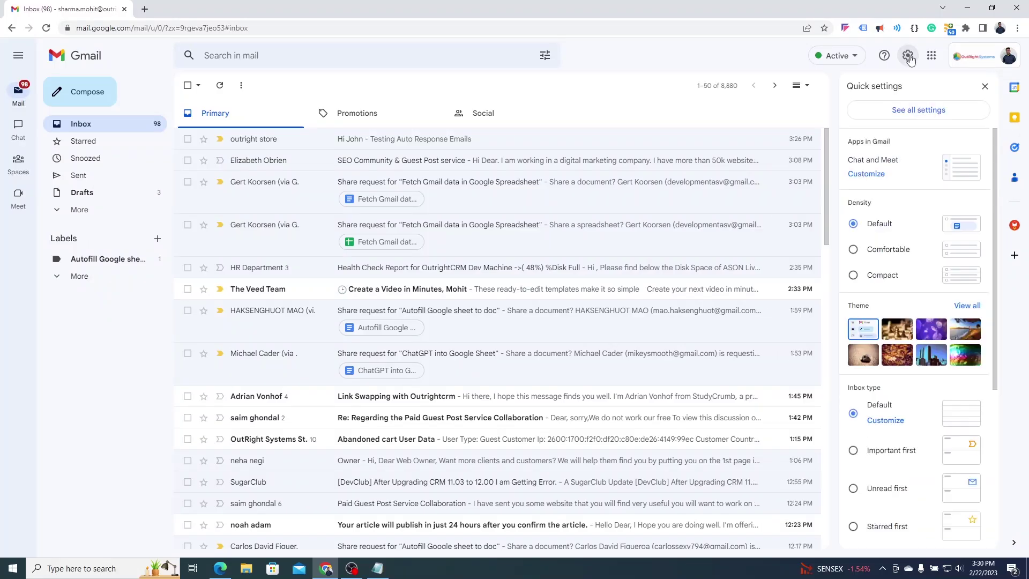
- Choose 'all stars' in the Stars settings and save
click(911, 110)
scroll(547, 341, down, 8)
scroll(548, 341, down, 3)
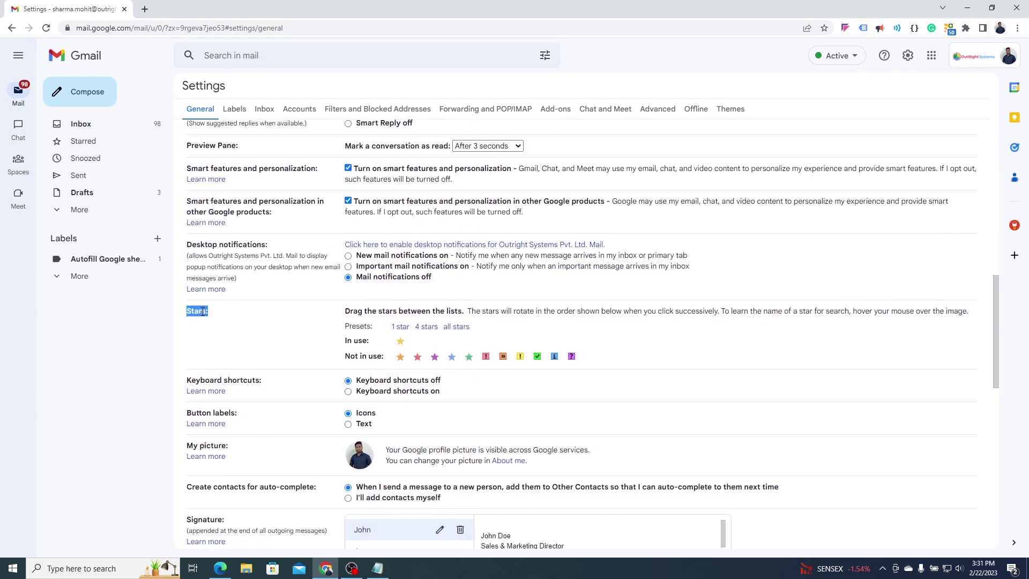
click(455, 327)
scroll(604, 403, down, 10)
click(563, 489)
- In Starred, cycle the first email through every star type until it is unstarred
click(84, 140)
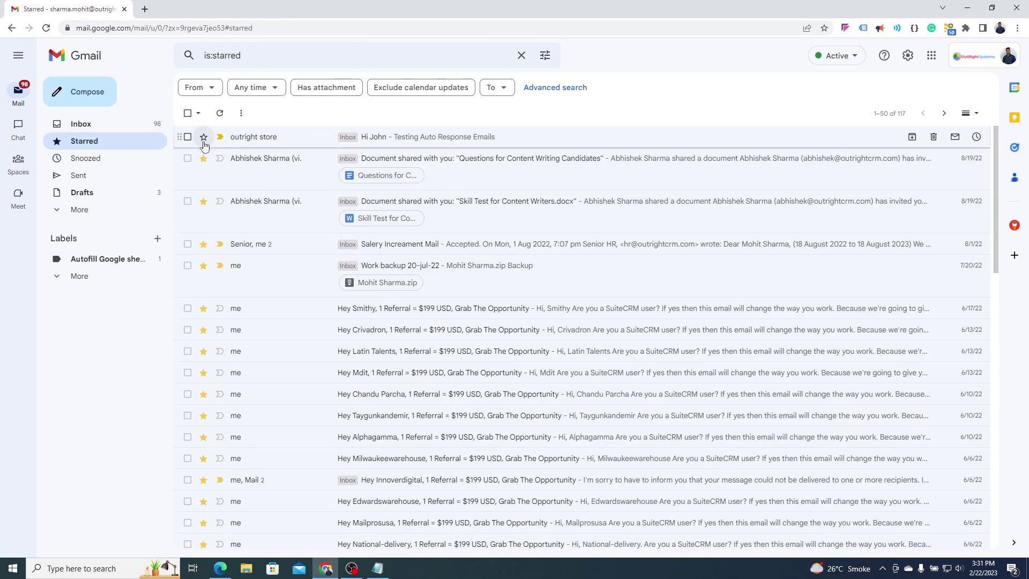
click(204, 142)
click(204, 143)
click(204, 144)
click(204, 144)
click(204, 144)
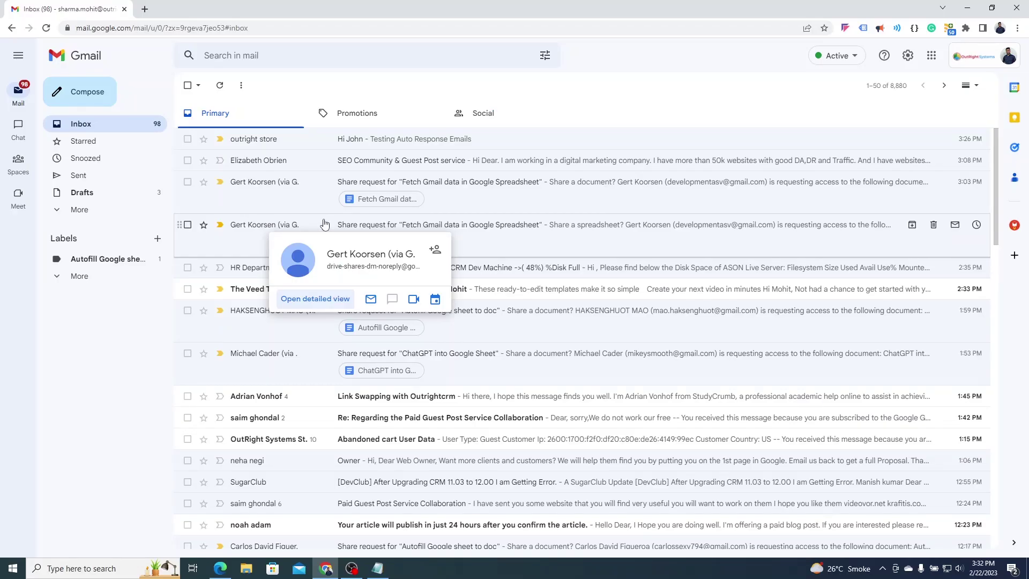
- Open Forwarding and POP/IMAP settings and start adding a forwarding address, then close it unsaved
click(907, 56)
click(916, 110)
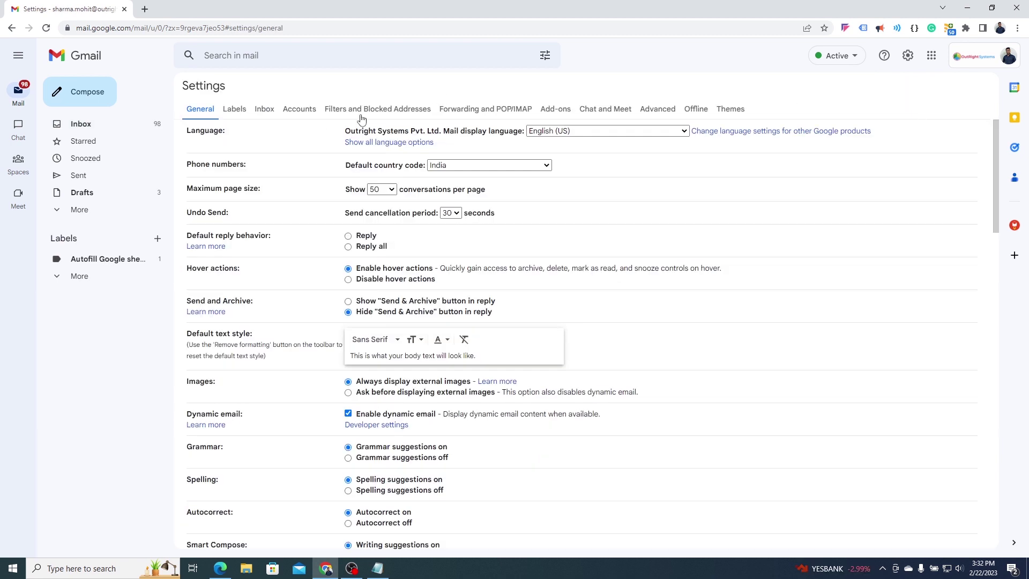
click(484, 109)
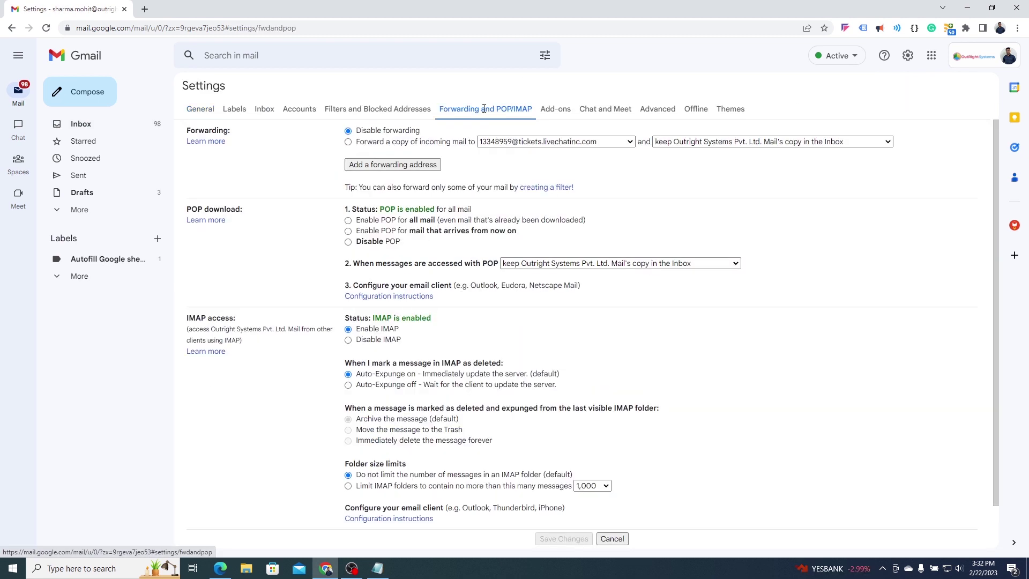
triple_click(225, 132)
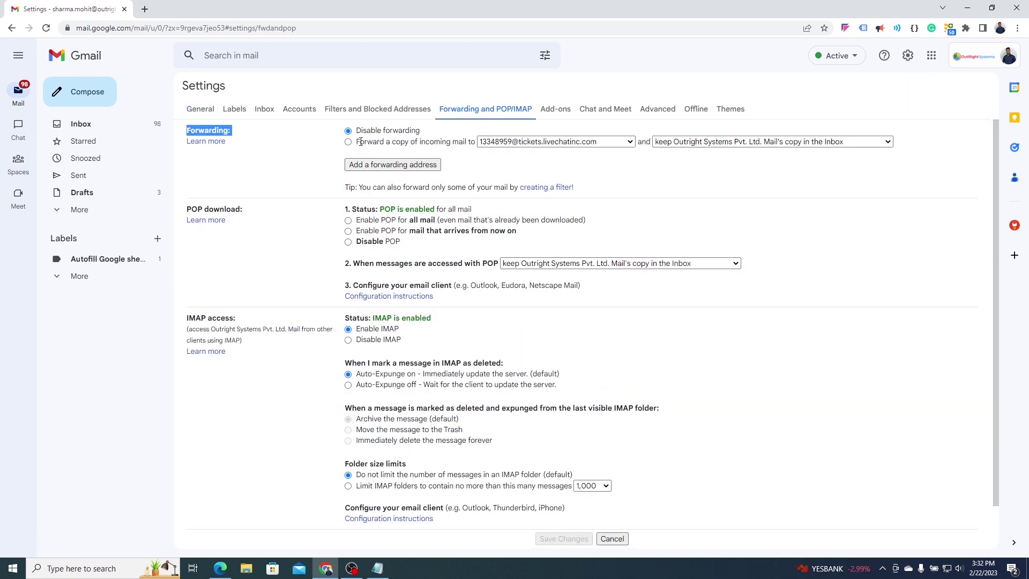
click(390, 165)
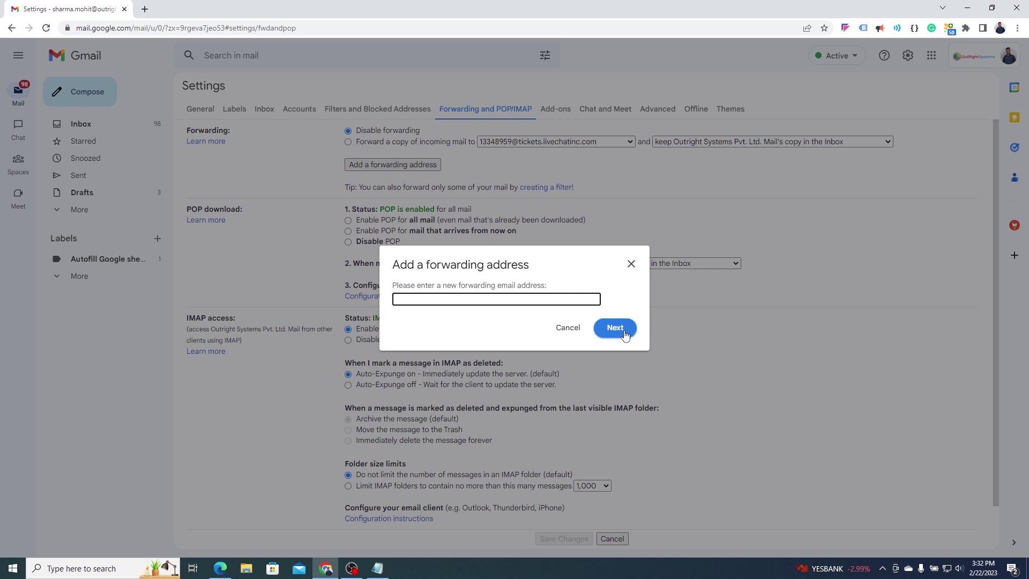
click(631, 263)
- Review the POP and IMAP status lines, both showing enabled
triple_click(466, 209)
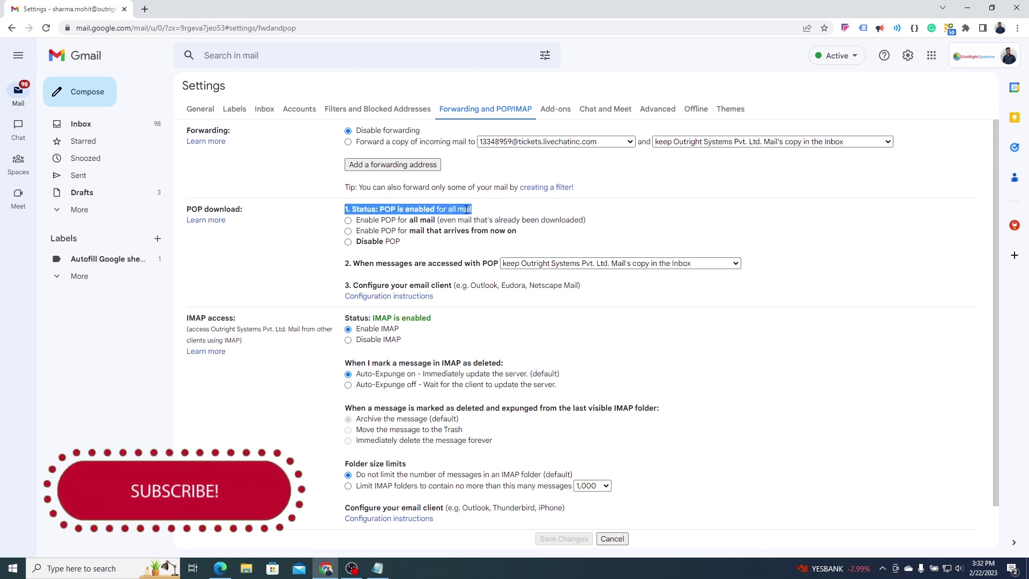
triple_click(438, 320)
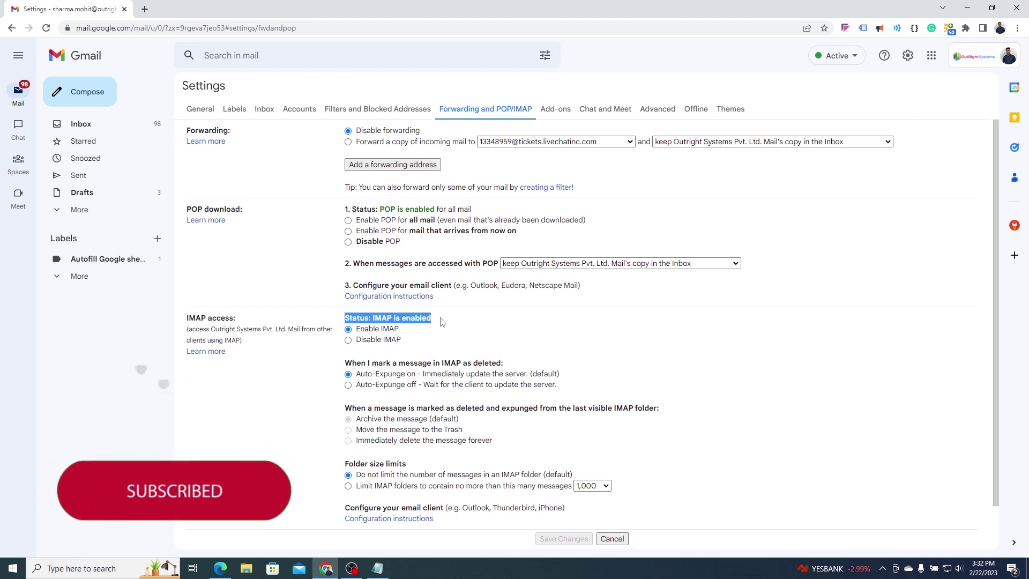
scroll(440, 321, down, 1)
scroll(440, 322, up, 1)
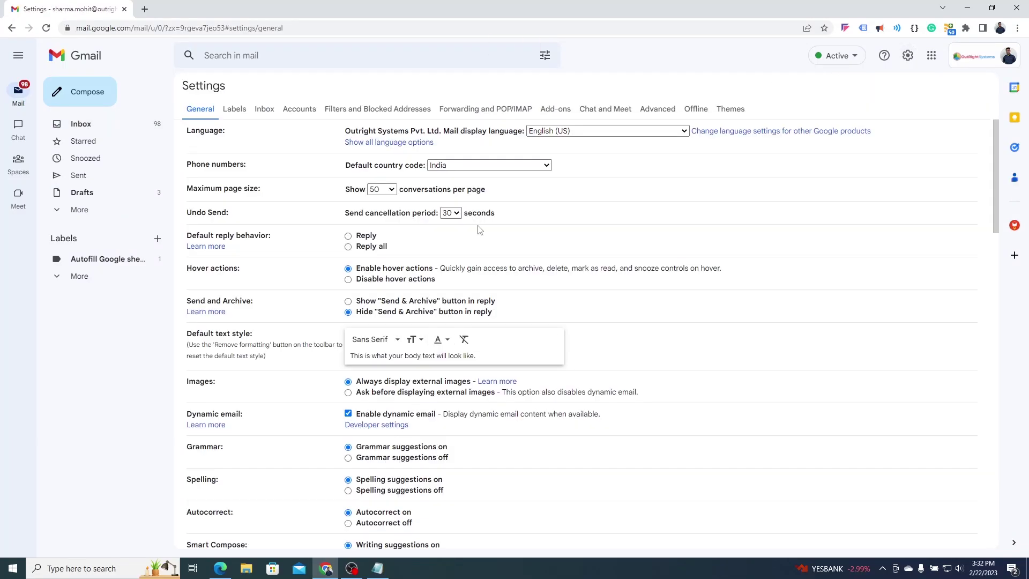
- Save Keyboard shortcuts on, then show the shortcut reference with '?'
scroll(480, 229, down, 13)
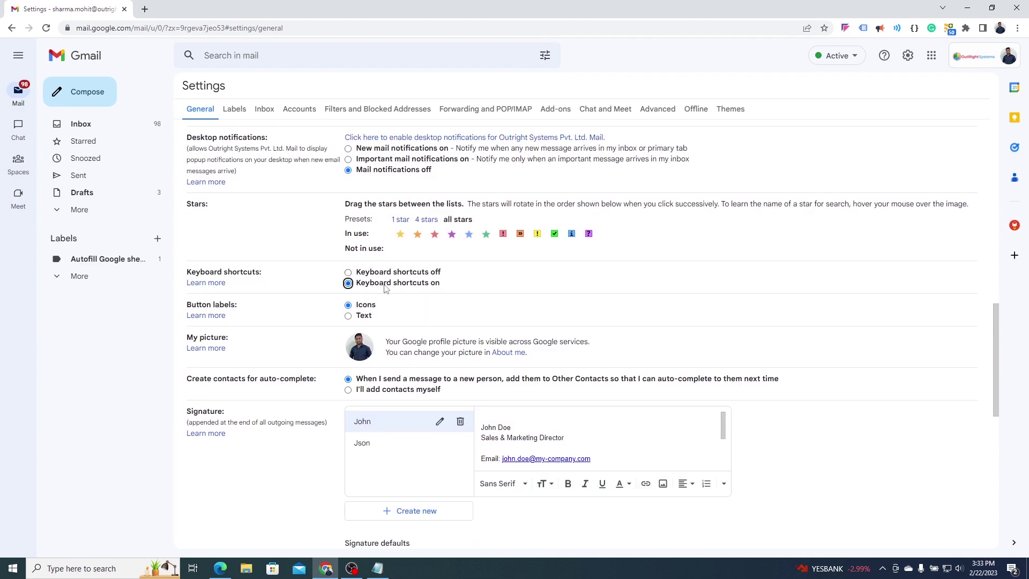
scroll(385, 290, down, 10)
click(563, 490)
key(shift+slash)
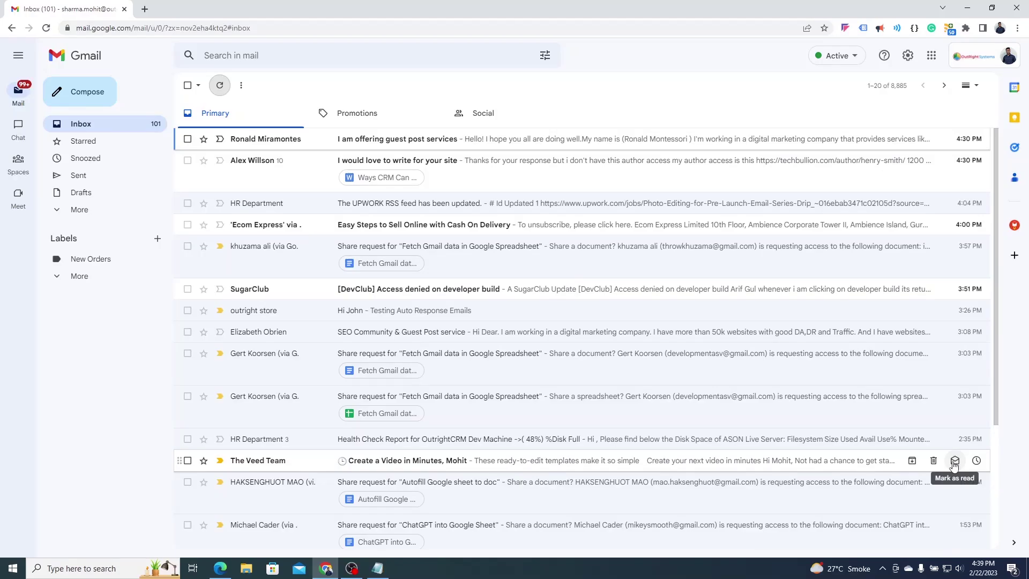
- Set General's Maximum page size to 100 conversations and save the change
click(875, 90)
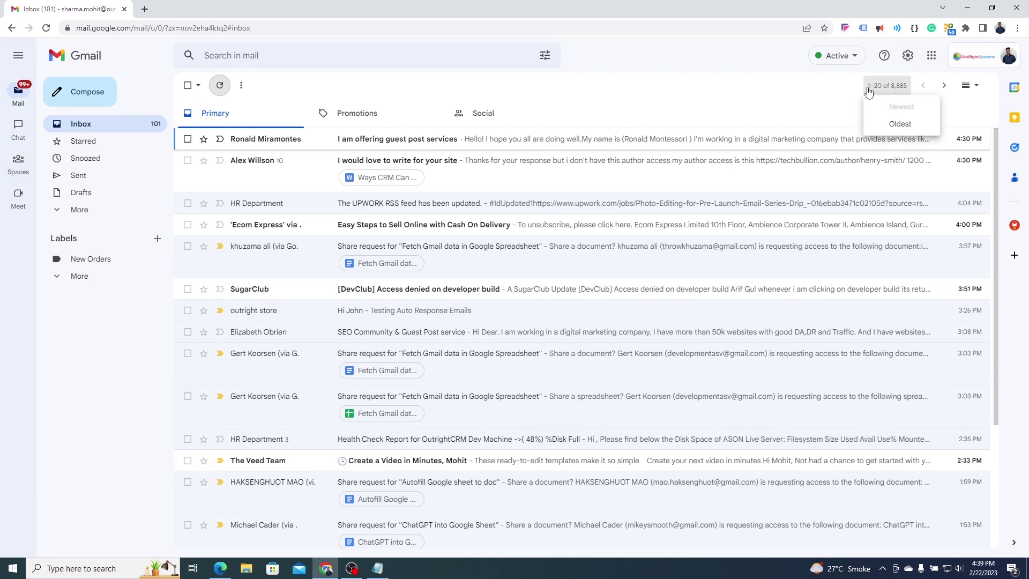
click(877, 90)
click(907, 56)
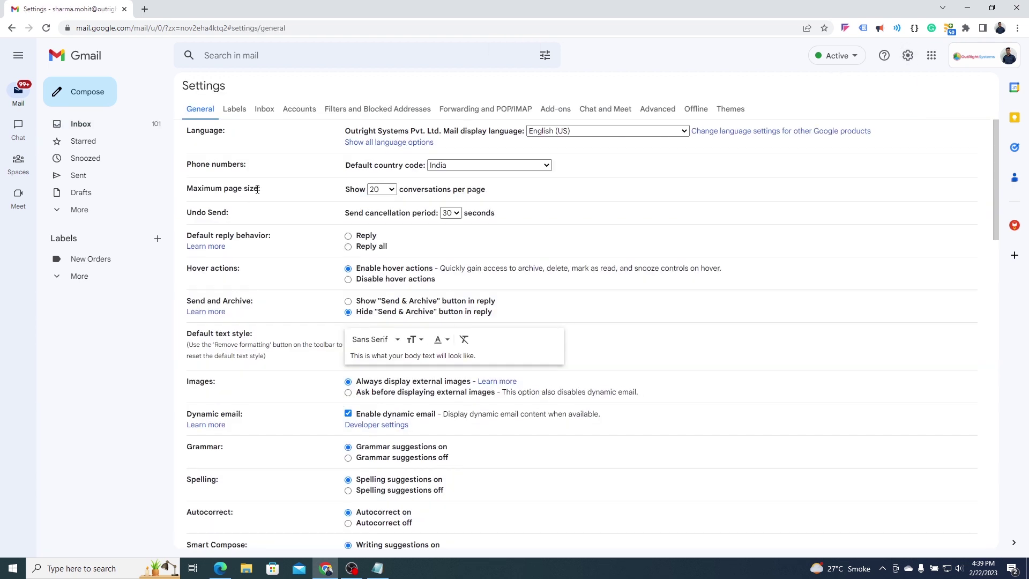
triple_click(257, 189)
click(382, 189)
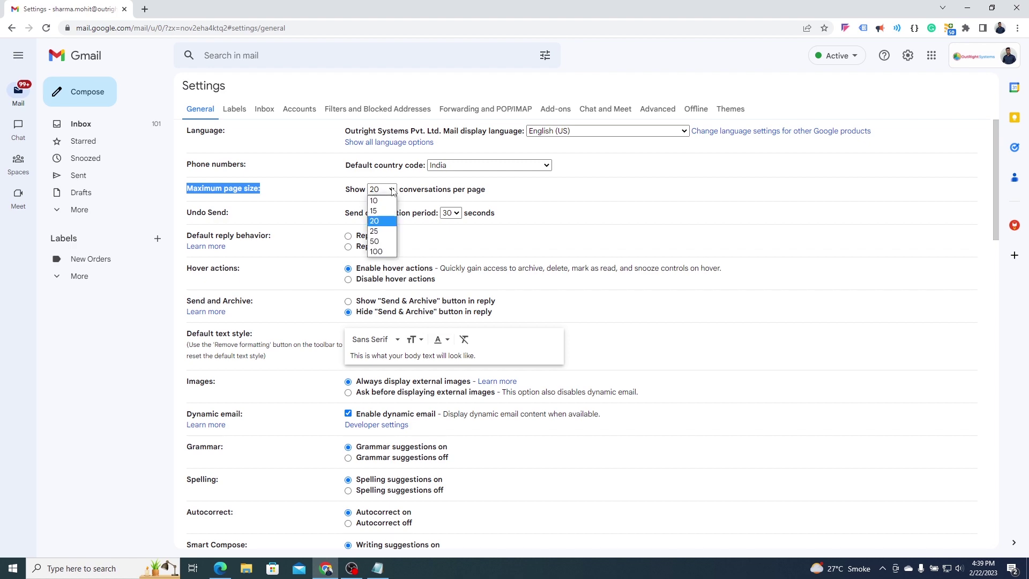
click(377, 252)
scroll(396, 259, down, 20)
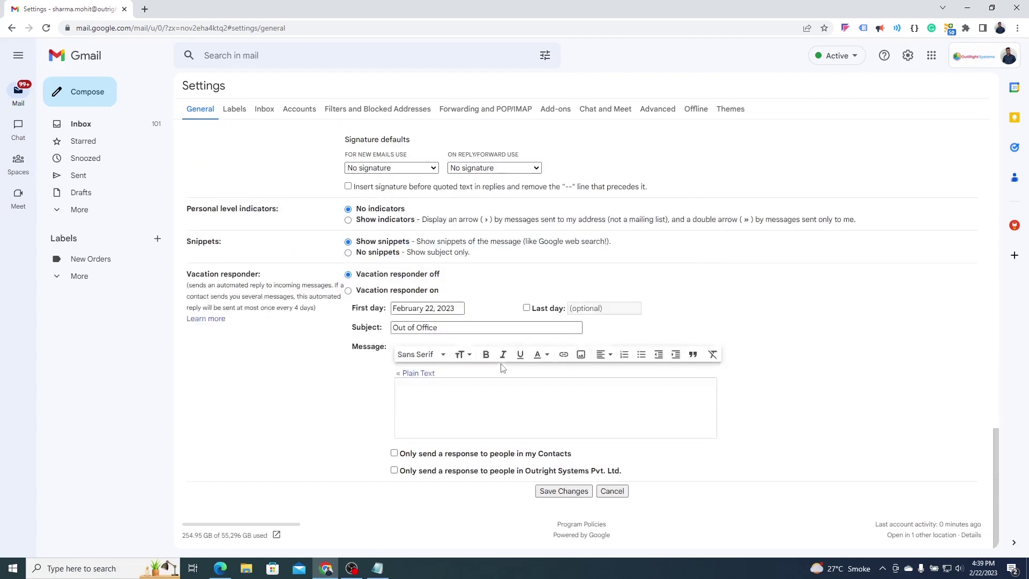
click(564, 490)
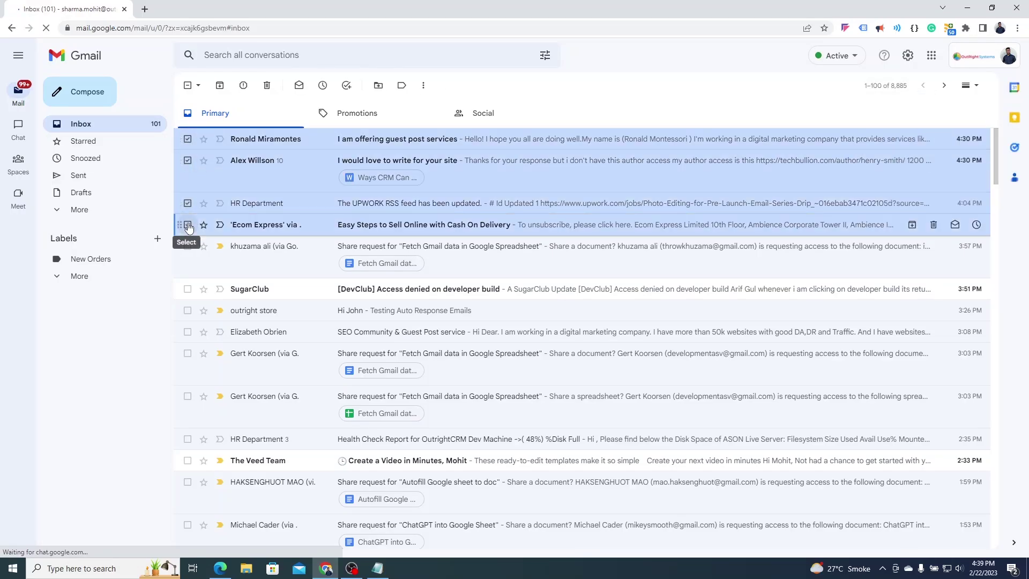
- Tick the first inbox conversation, then Shift-select down to the 100th to select them all
click(188, 138)
scroll(188, 281, down, 20)
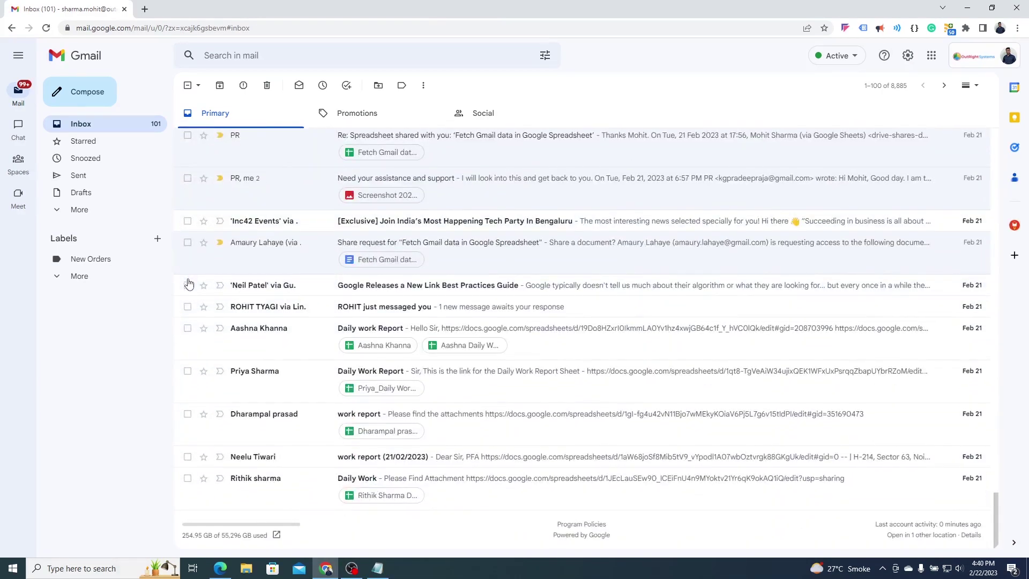
shift+click(188, 478)
scroll(254, 423, up, 20)
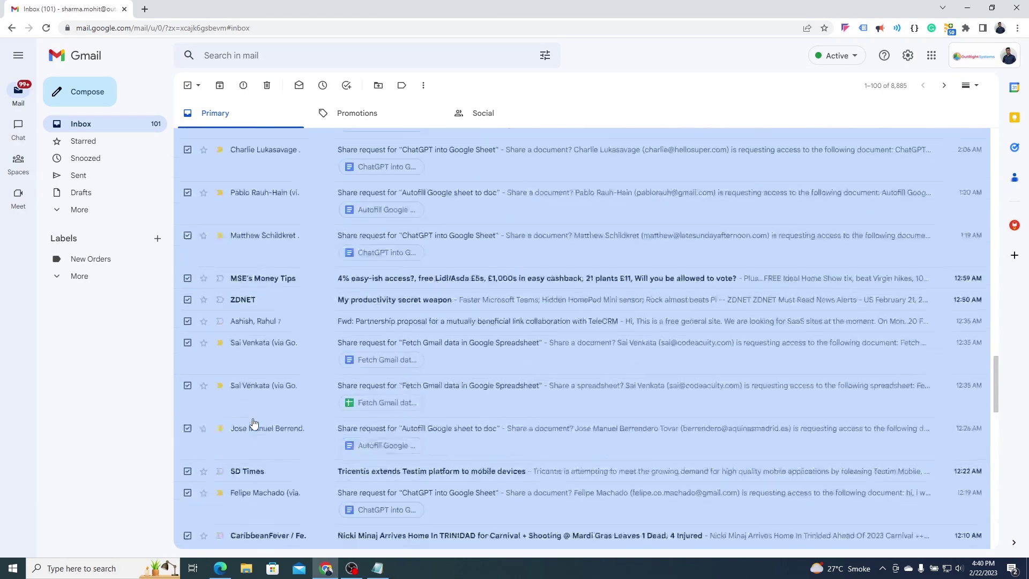
scroll(254, 423, up, 1)
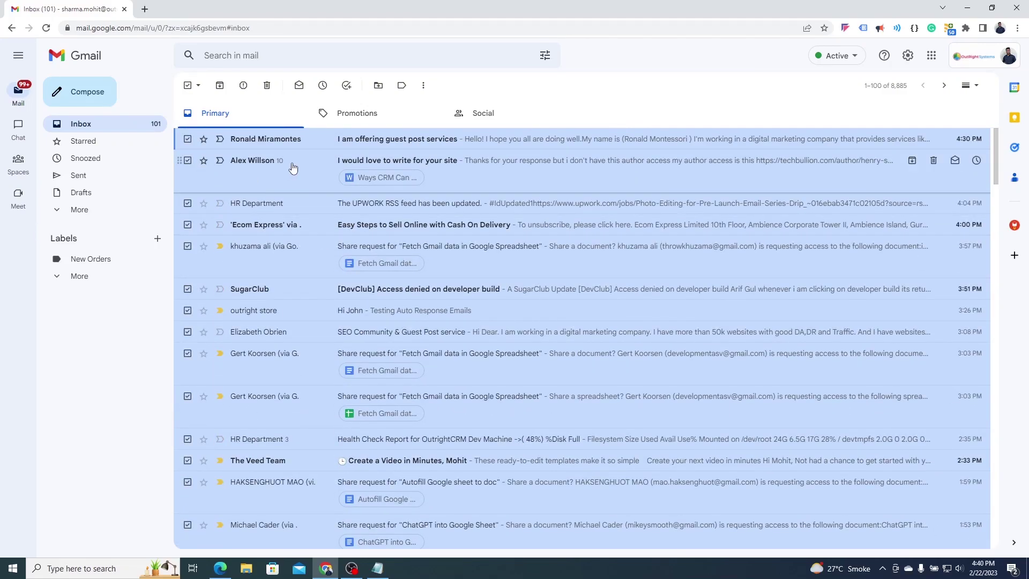